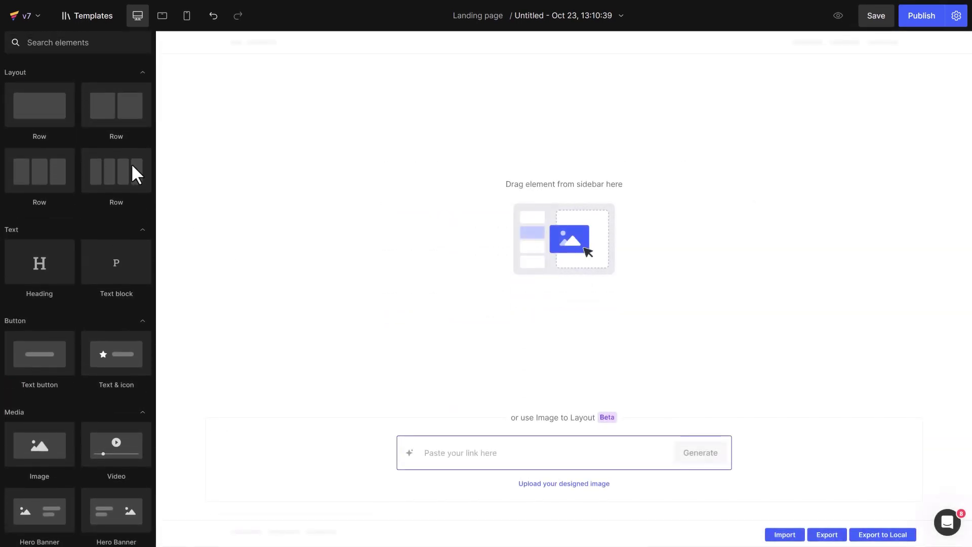
Add a single-column Row to Section 1 and review the Section and Row settings
drag(61, 104, 260, 108)
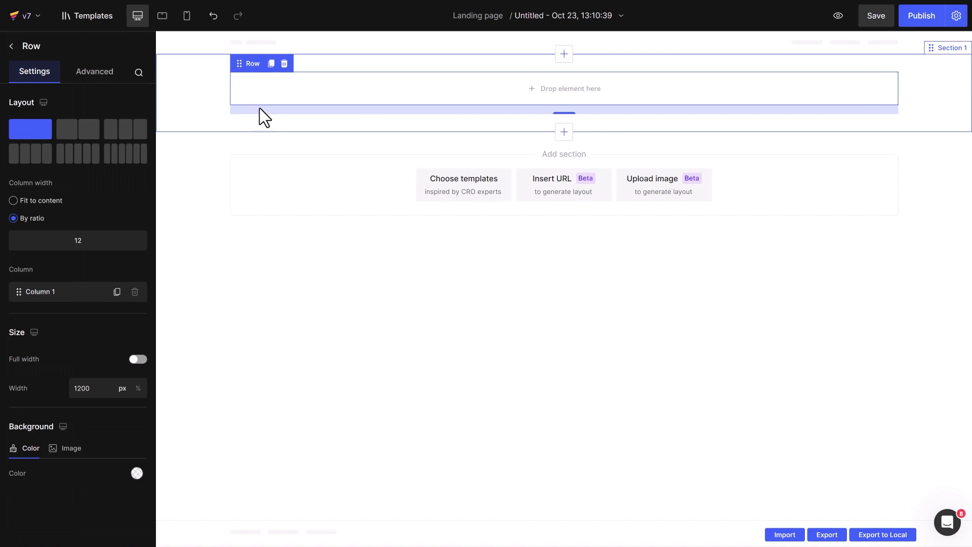
click(955, 49)
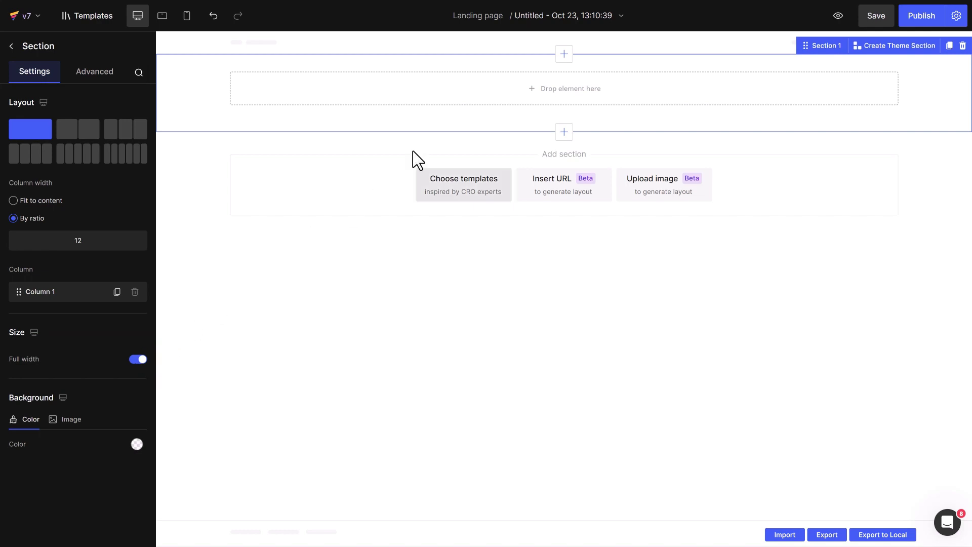
click(494, 92)
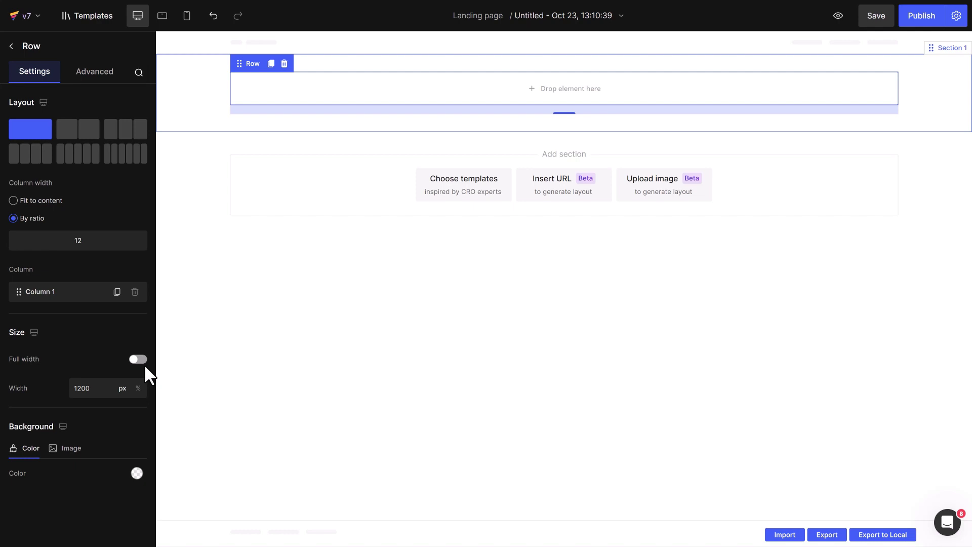
Add a bold, centred heading reading 'Frequently Asked Questions' to the row
click(11, 46)
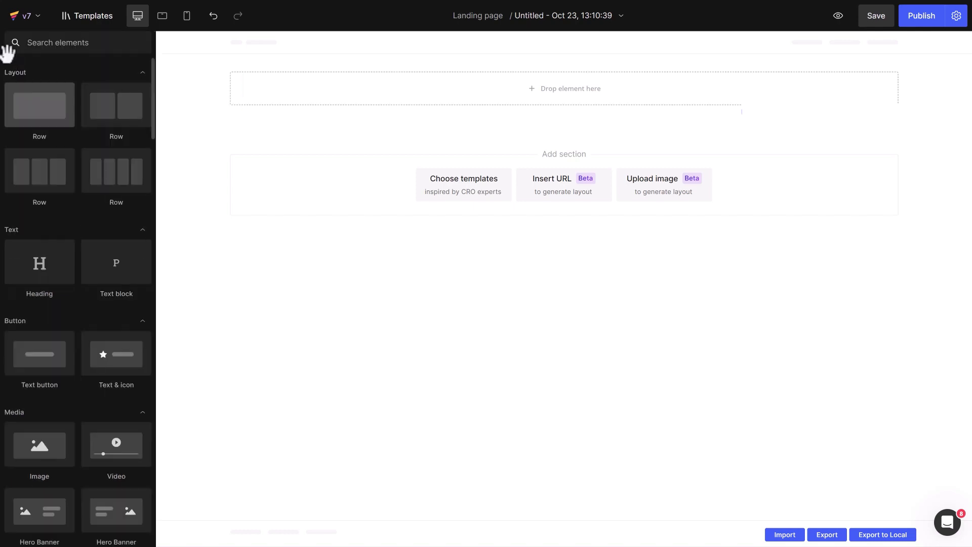
drag(42, 261, 358, 96)
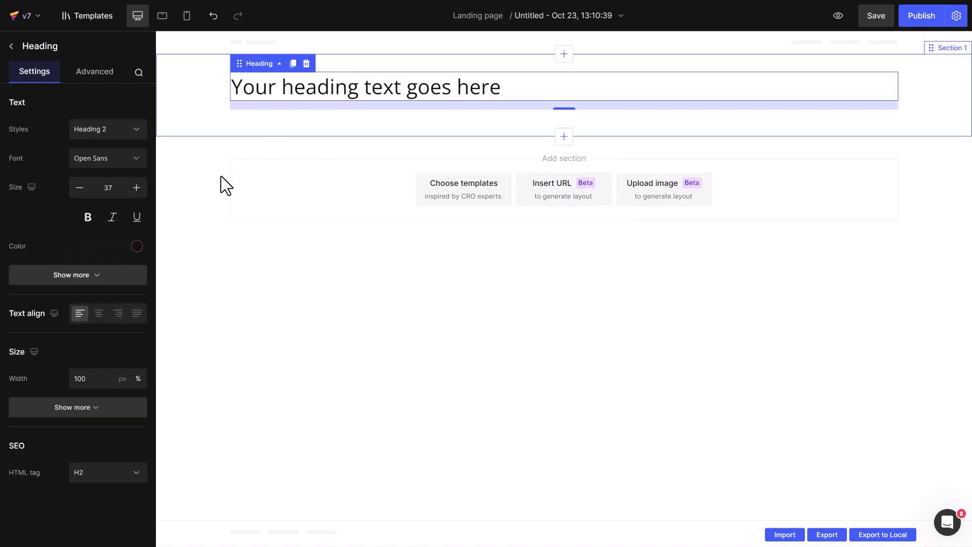
click(97, 281)
click(105, 390)
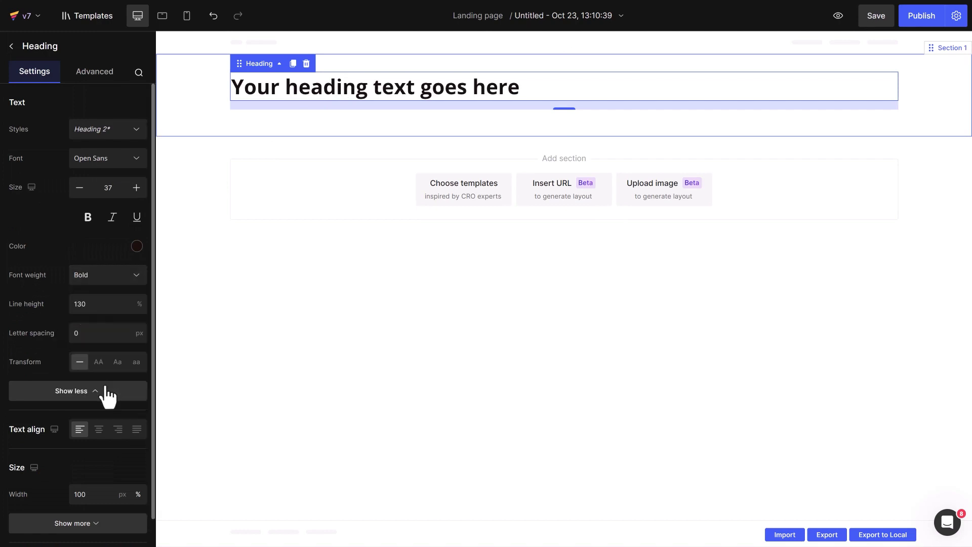
click(105, 393)
click(97, 315)
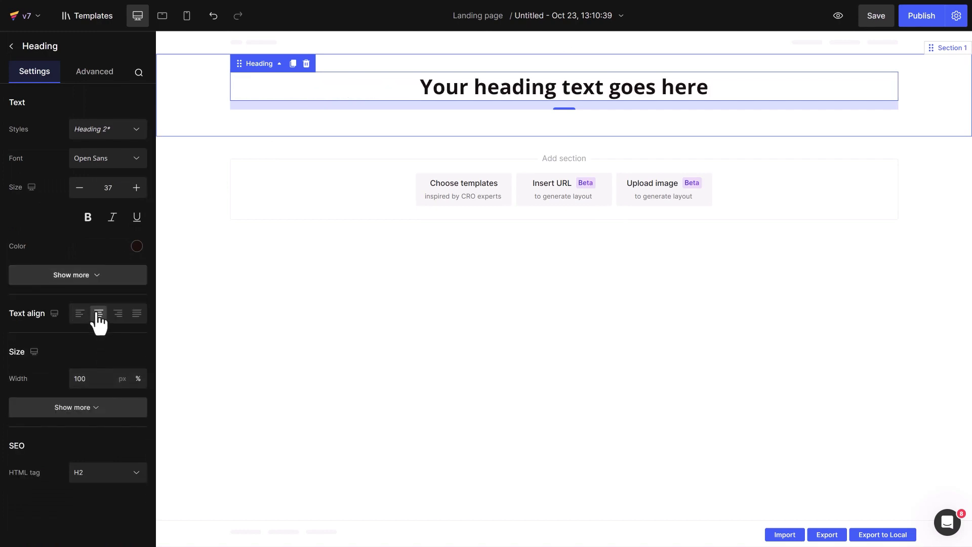
click(469, 87)
key(ctrl+a)
text(Frequently Asked Questions)
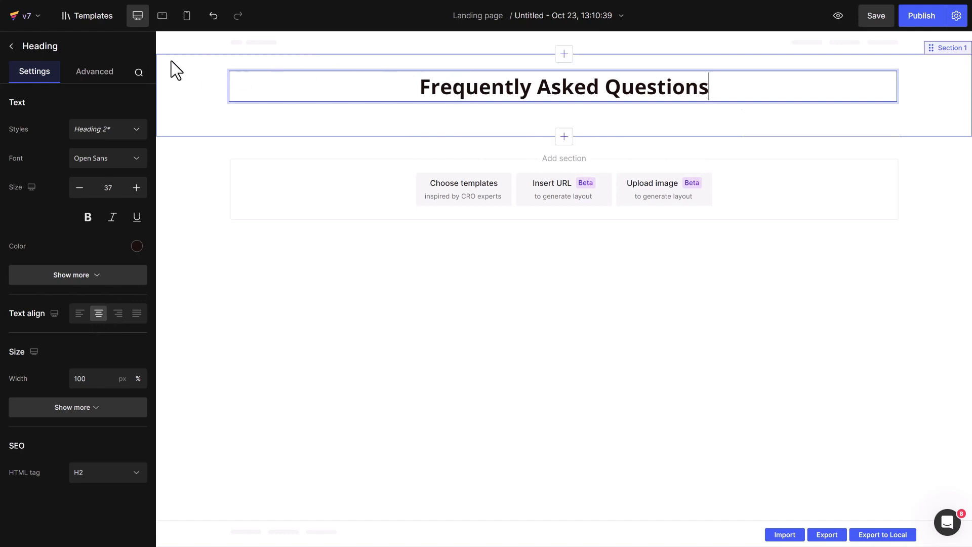
Add a centred text block with the customer-support sentence and 32 px (2XL) bottom spacing
click(11, 46)
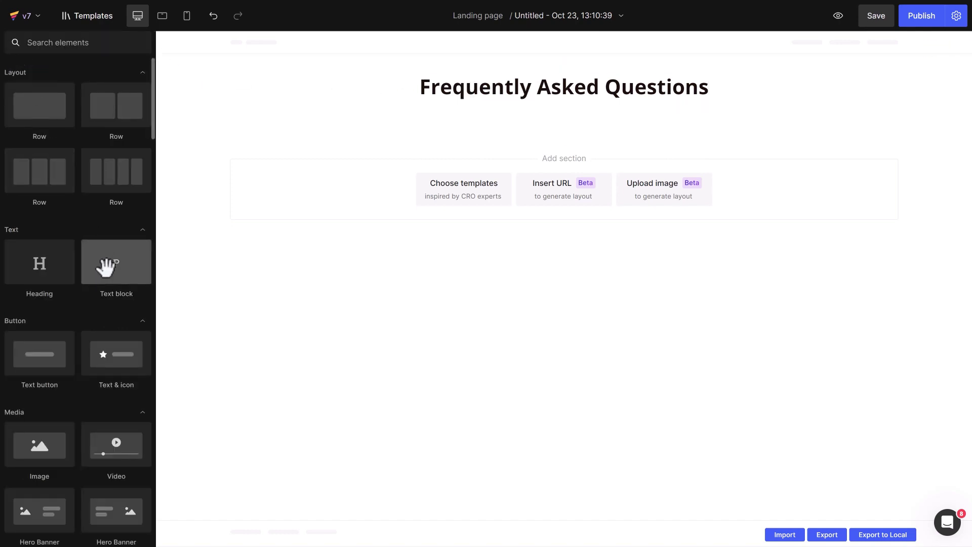
drag(104, 265, 434, 126)
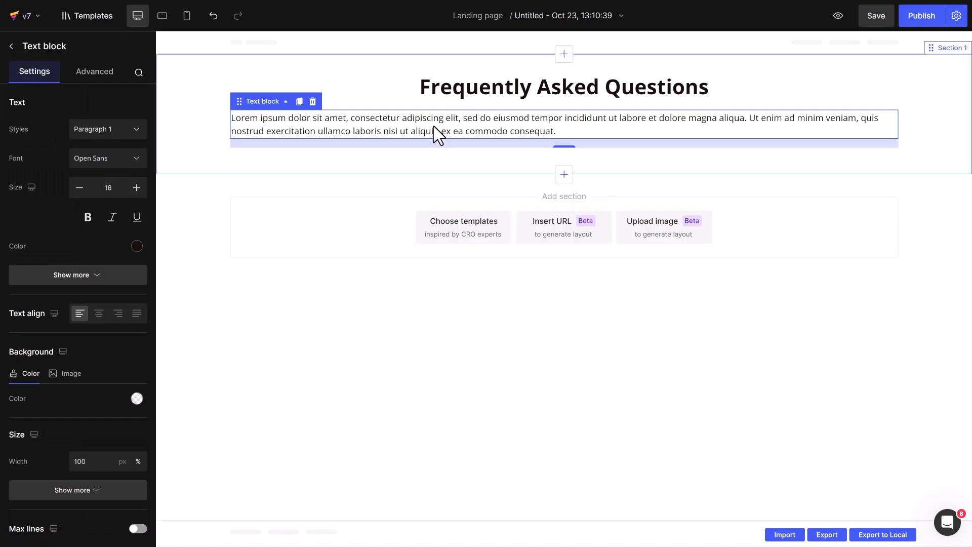
click(98, 313)
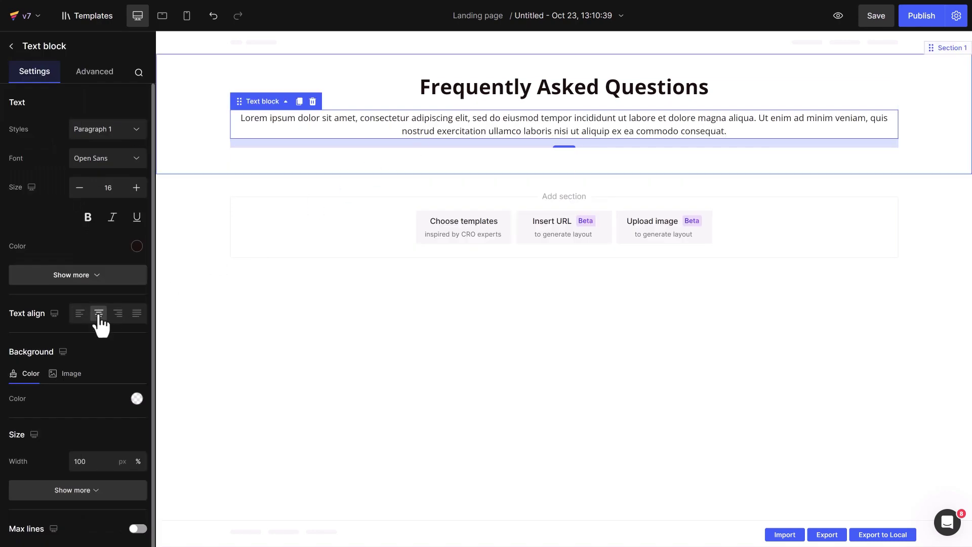
double_click(462, 121)
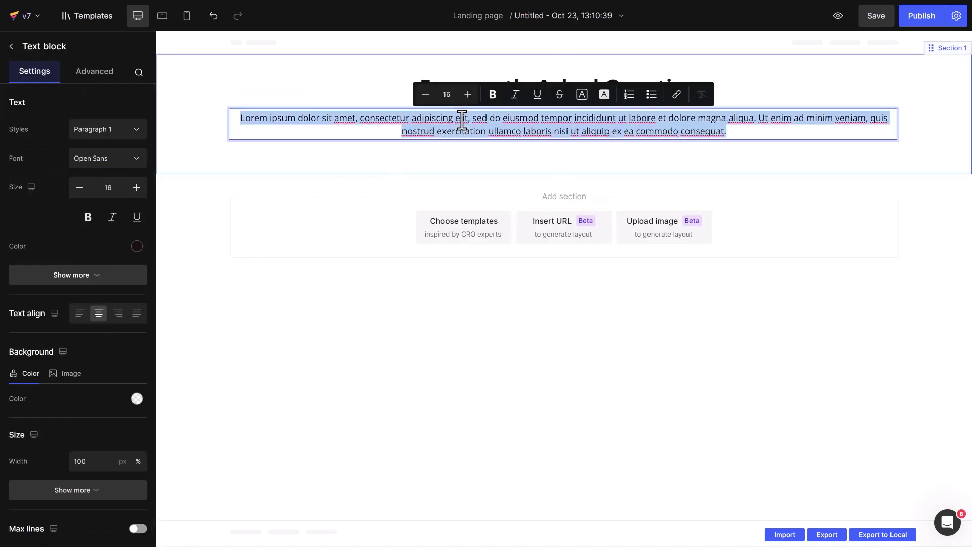
key(ctrl+v)
click(109, 73)
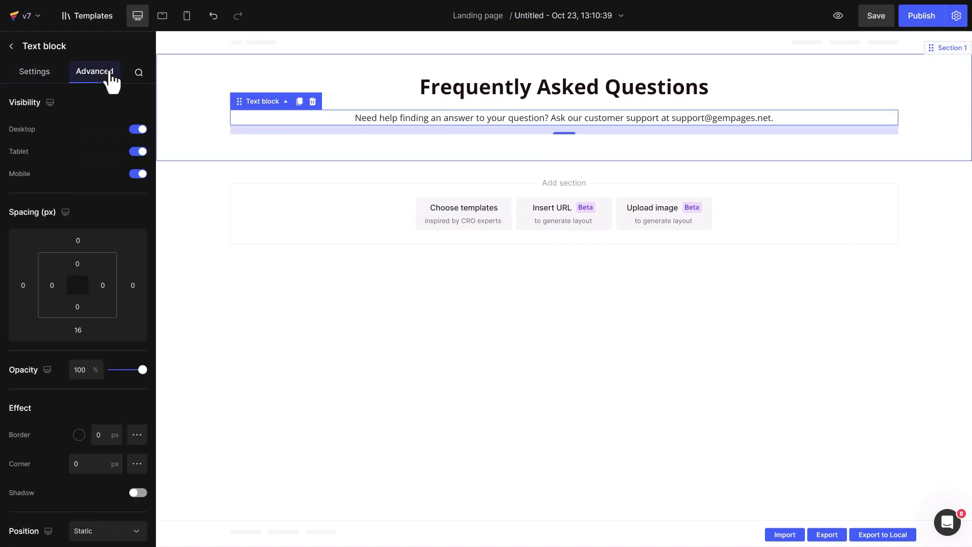
click(79, 330)
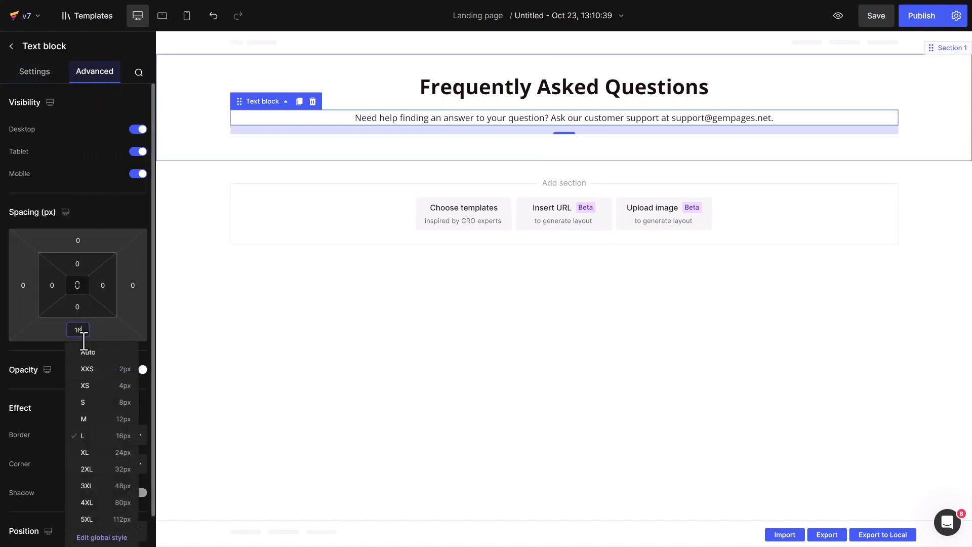
click(98, 469)
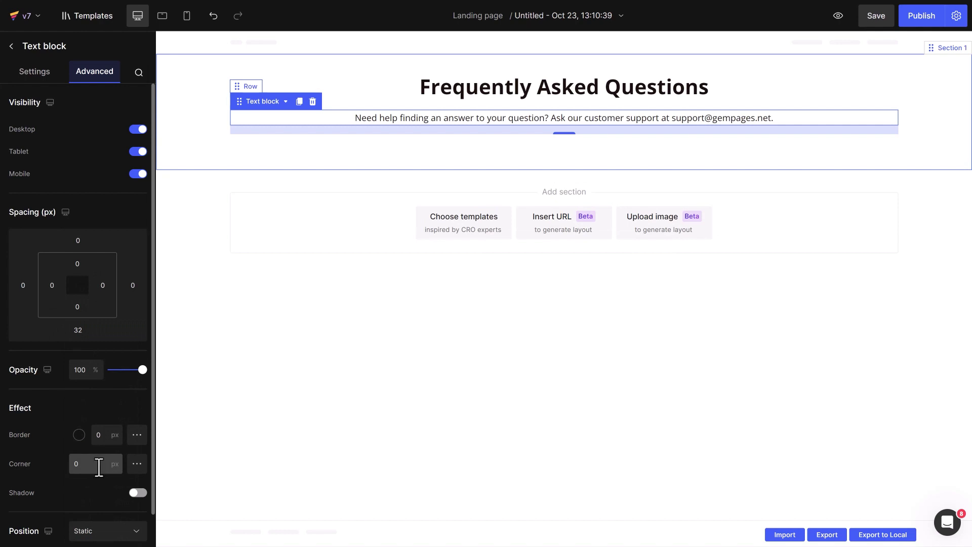
Add an Accordion below the subheading and set its title size to 19
click(11, 46)
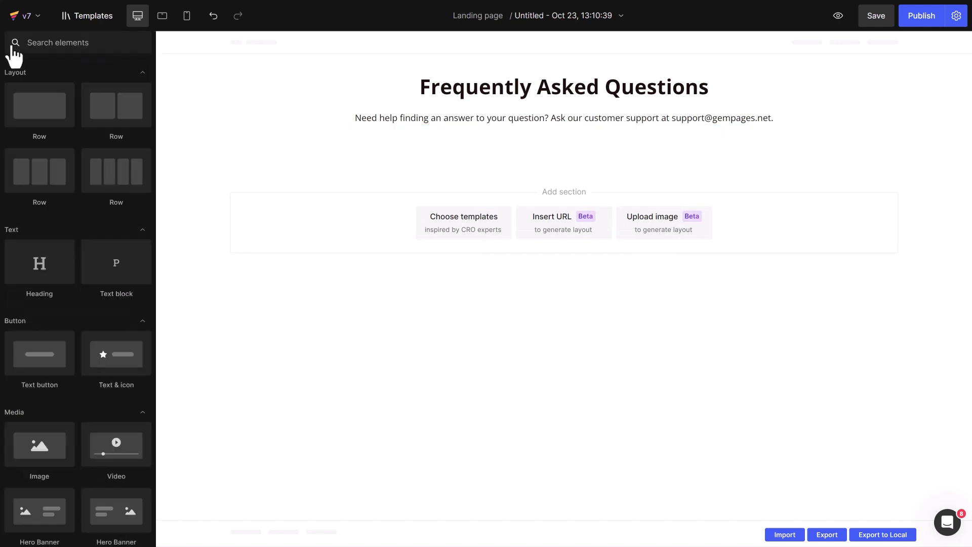
click(39, 43)
text(Accordion)
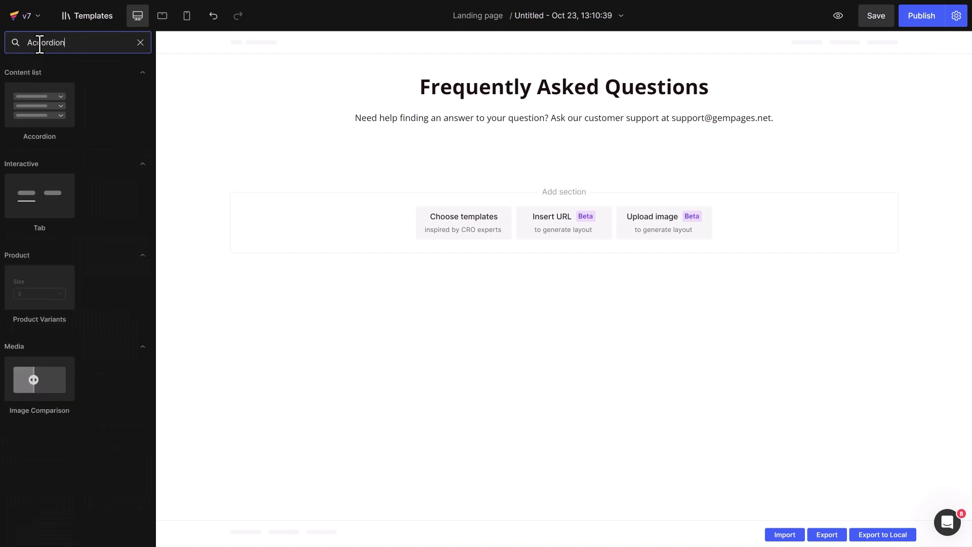
drag(30, 101, 405, 135)
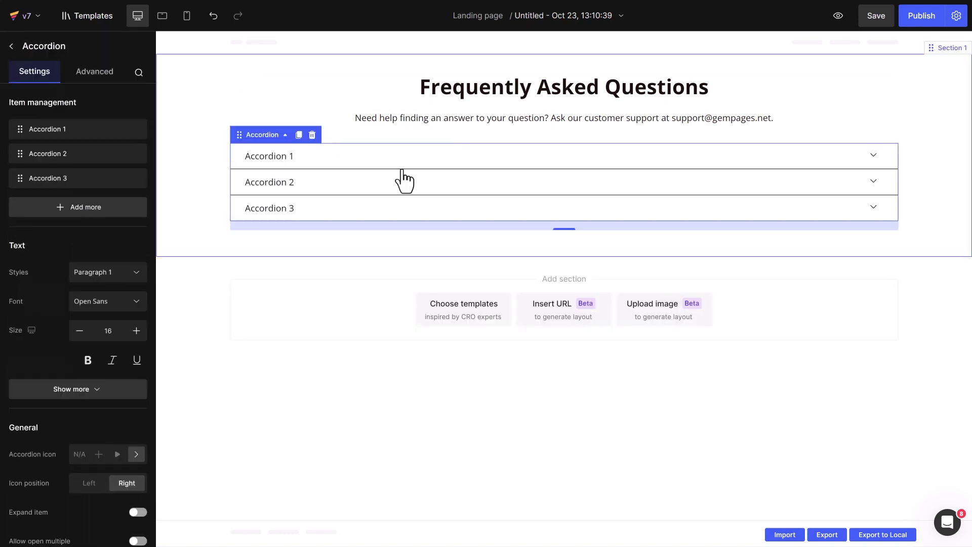
click(118, 333)
text(19)
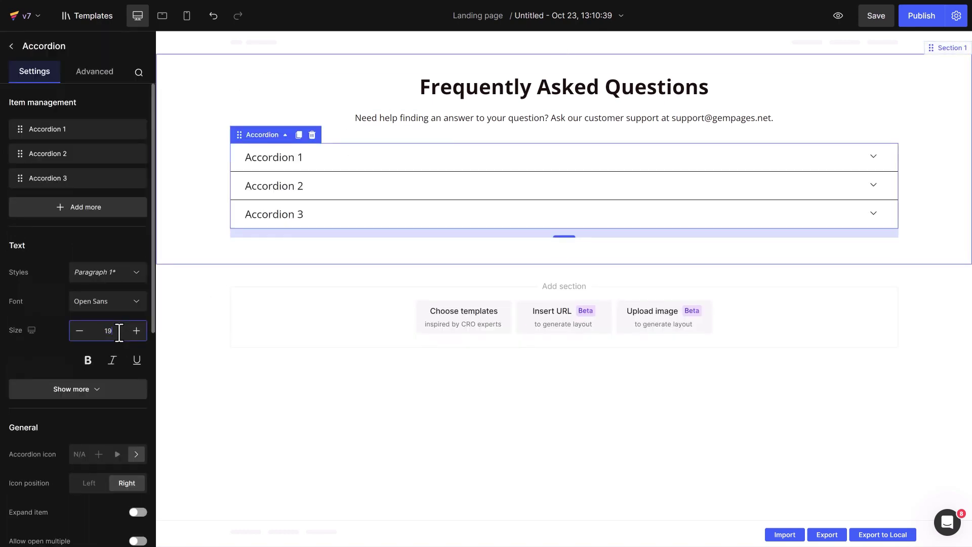
Set the tablet title size to 17, check the mobile size, and make accordion titles bold
click(31, 330)
click(31, 364)
click(136, 330)
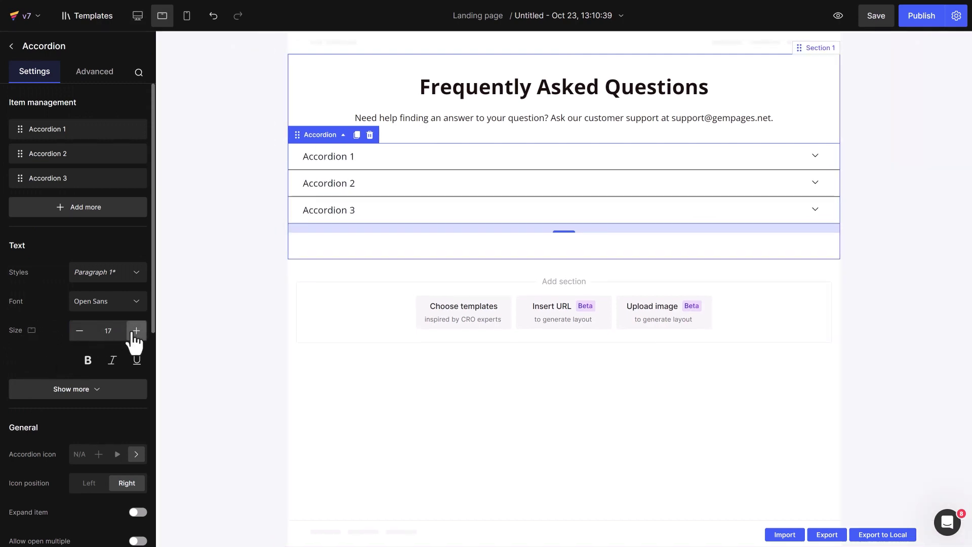
click(32, 330)
click(31, 387)
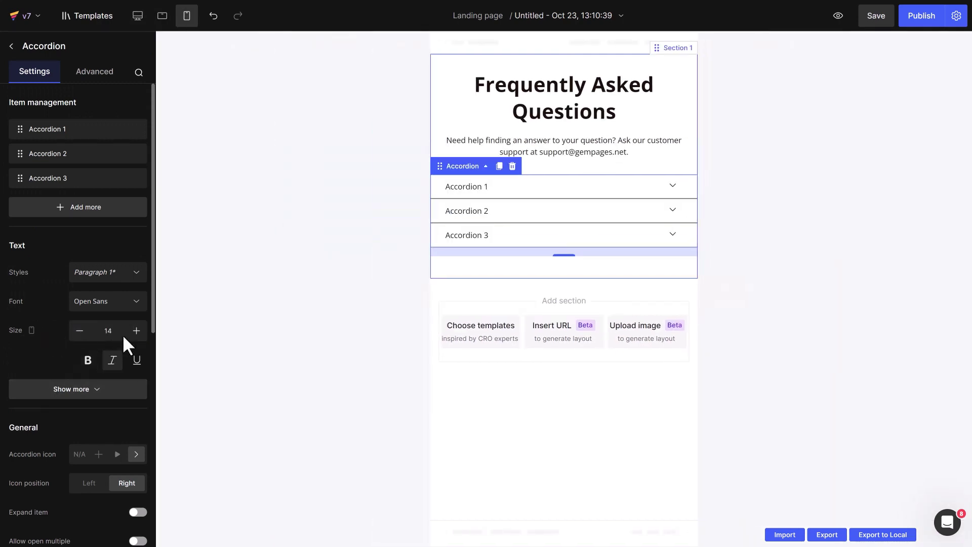
click(31, 330)
click(30, 342)
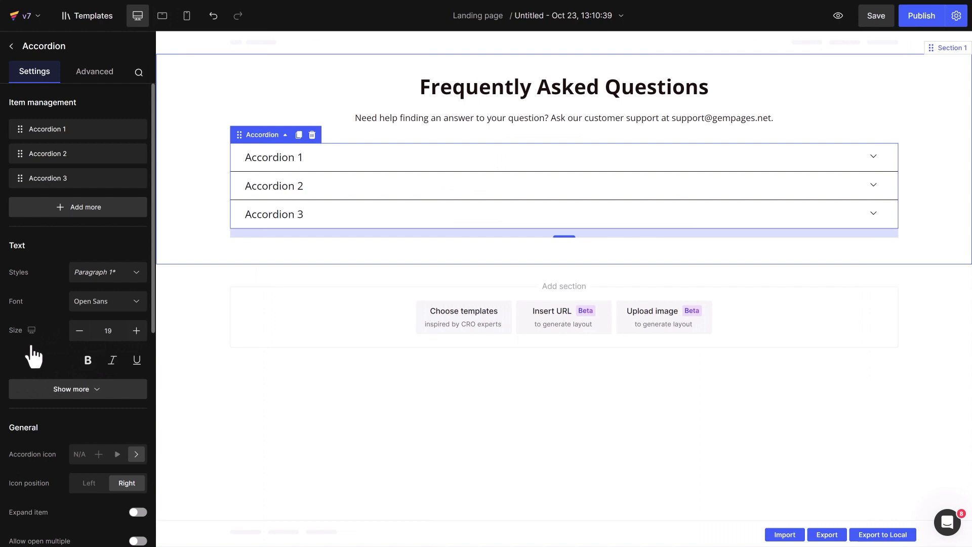
click(80, 397)
click(93, 394)
click(98, 500)
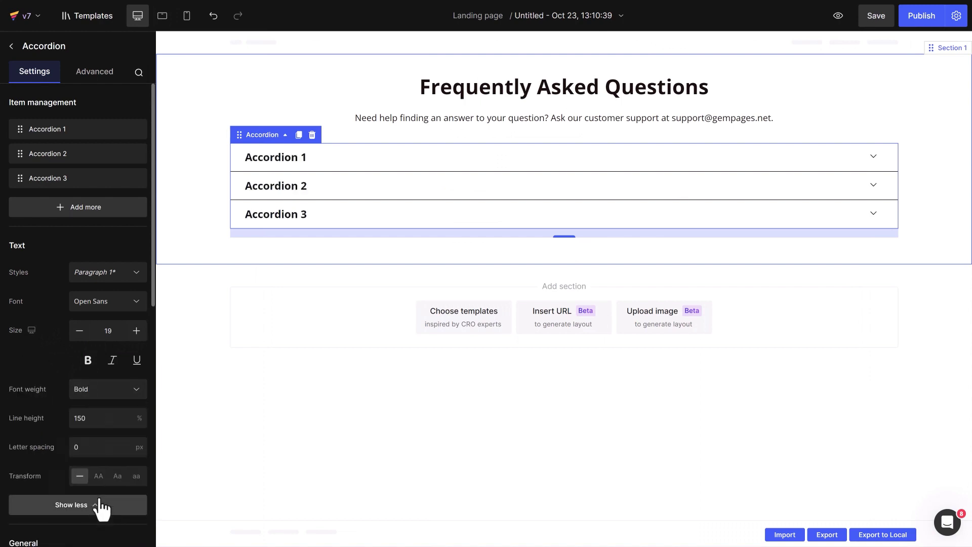
click(100, 506)
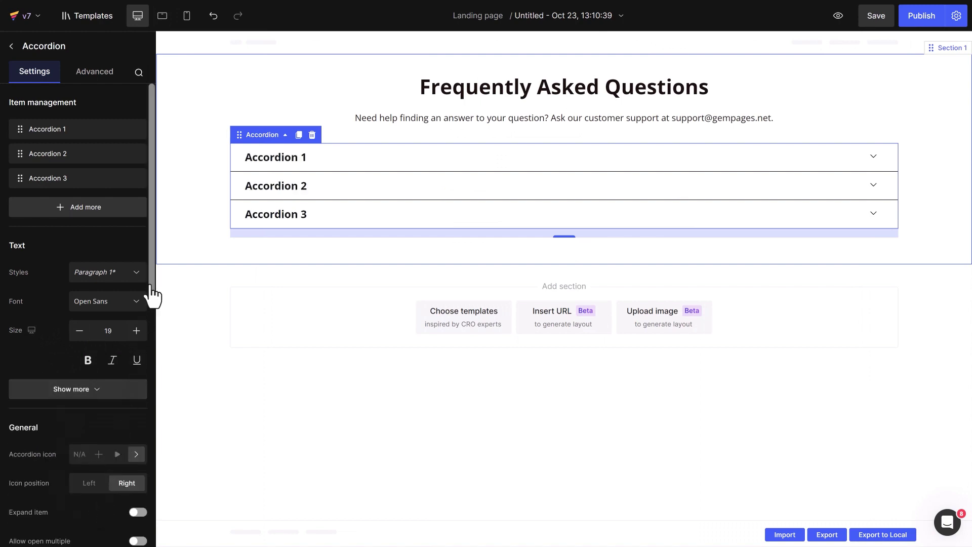
Switch the accordion icons to plus signs positioned to the right of the titles
drag(152, 298, 151, 379)
click(117, 273)
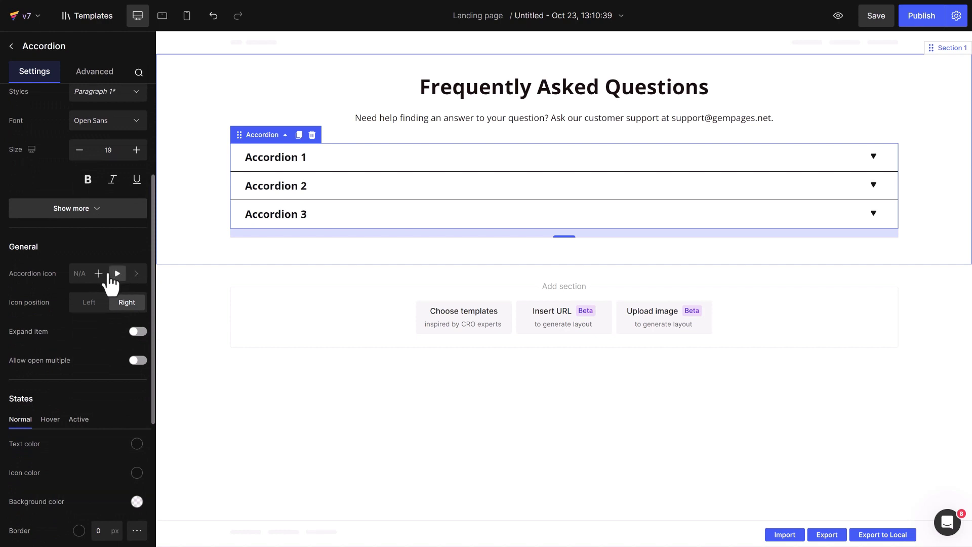
click(98, 274)
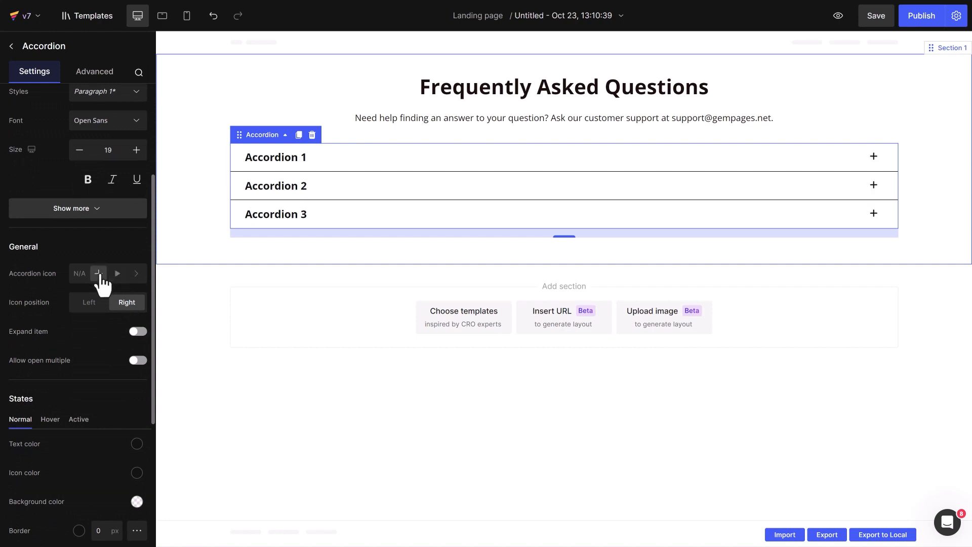
click(875, 158)
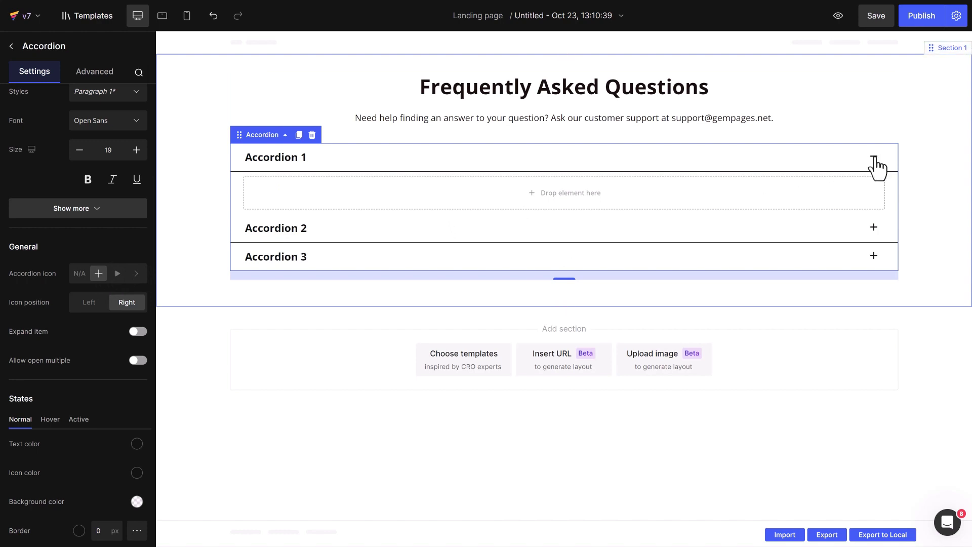
click(875, 158)
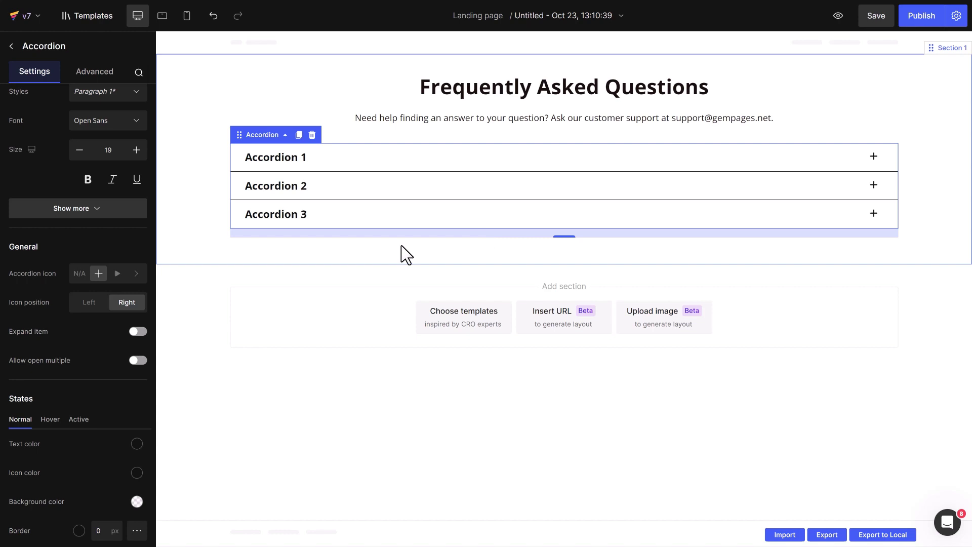
click(89, 306)
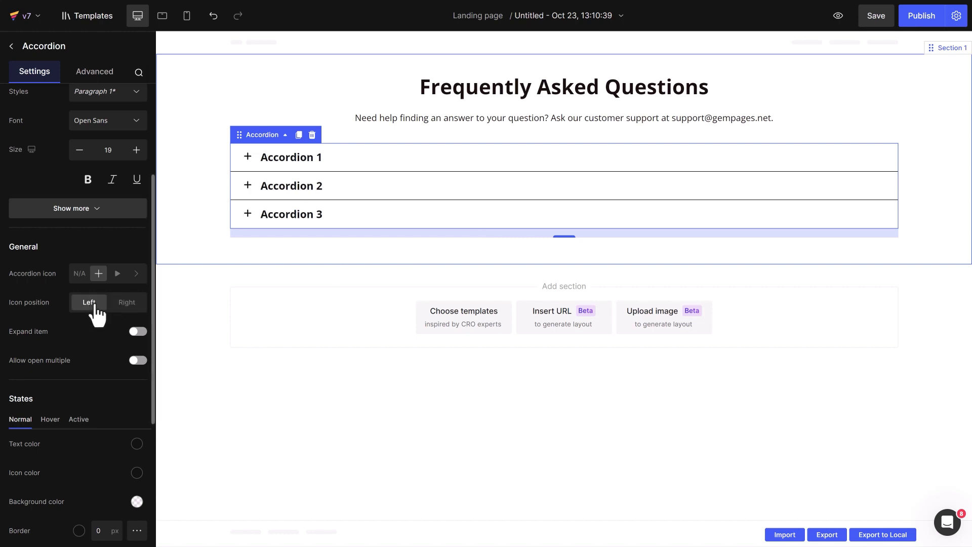
click(123, 306)
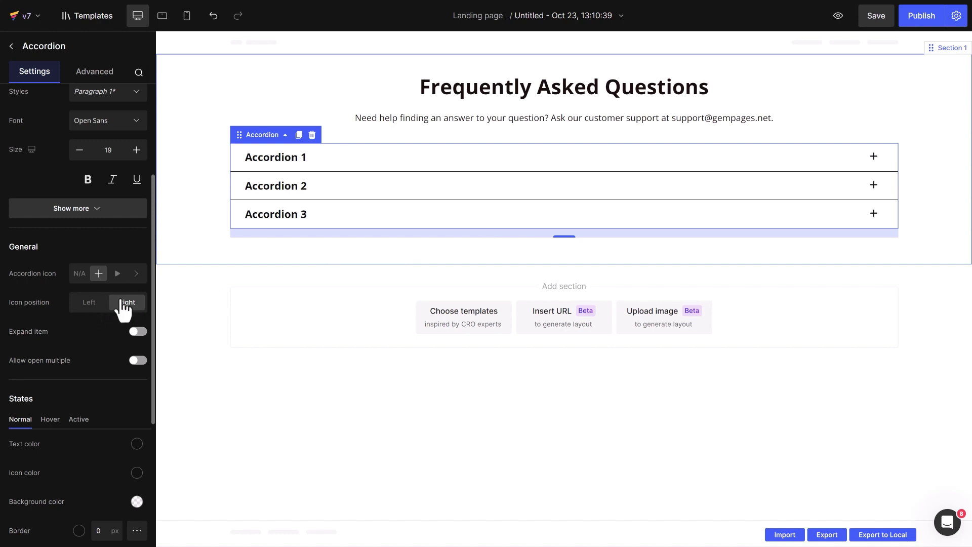
Make Accordion 1 open by default and test Allow open multiple, leaving only one item open
click(139, 332)
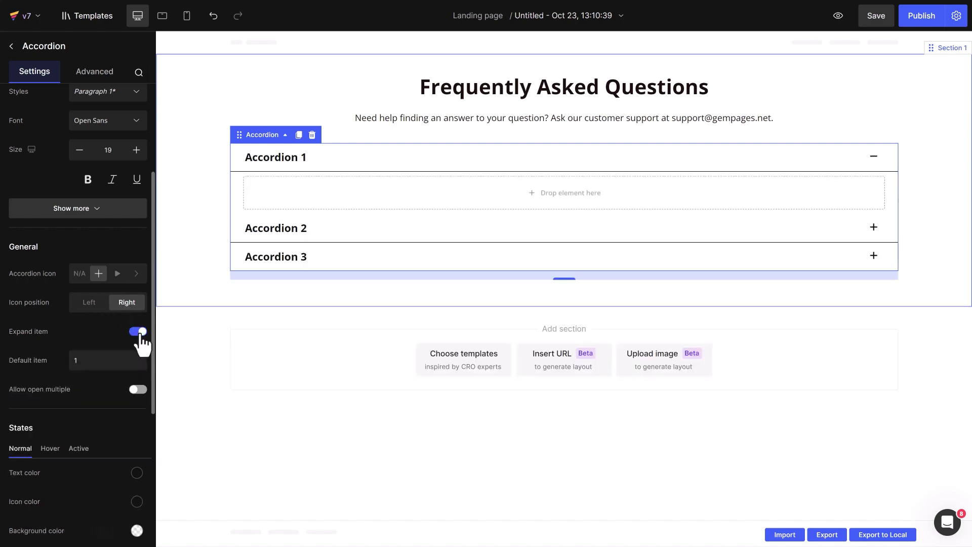
click(117, 356)
text(2)
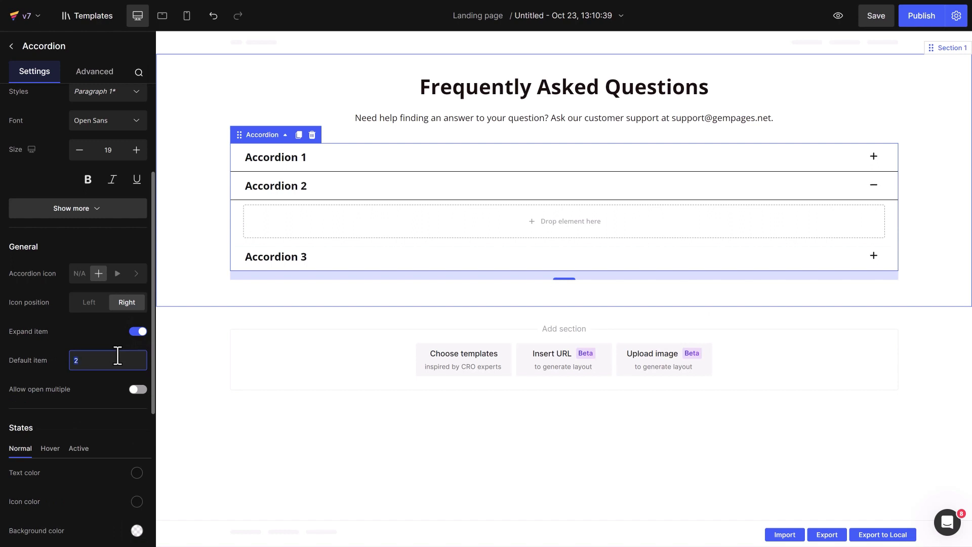
text(3)
text(1)
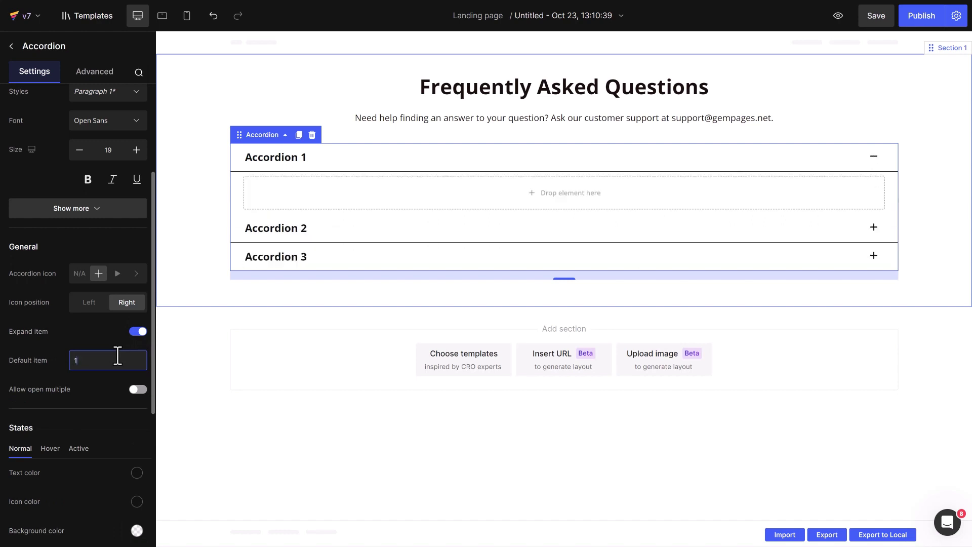
click(872, 227)
click(874, 257)
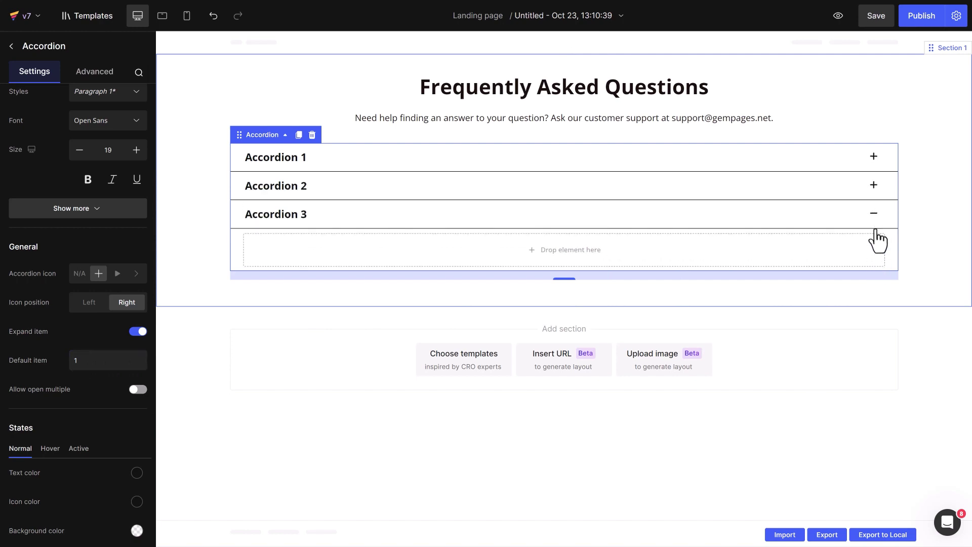
click(874, 161)
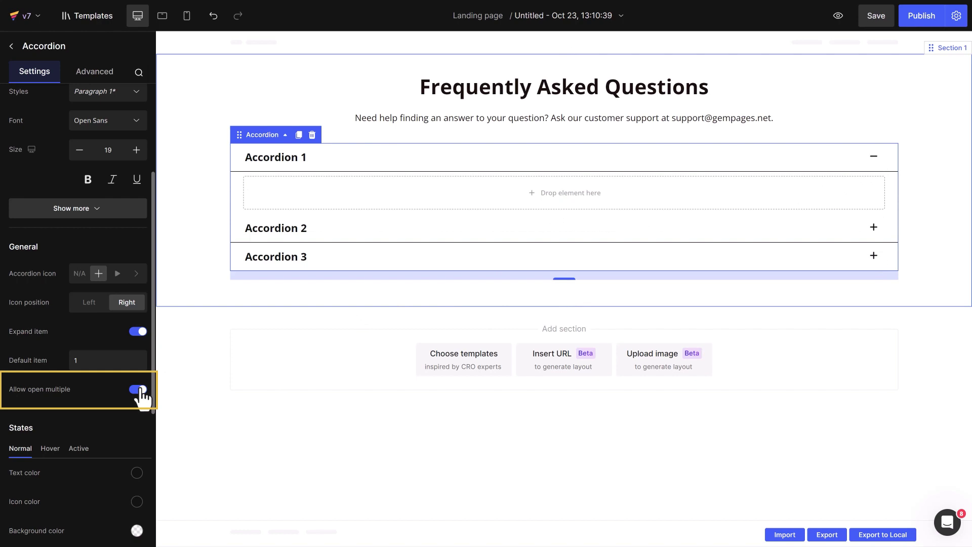
click(874, 228)
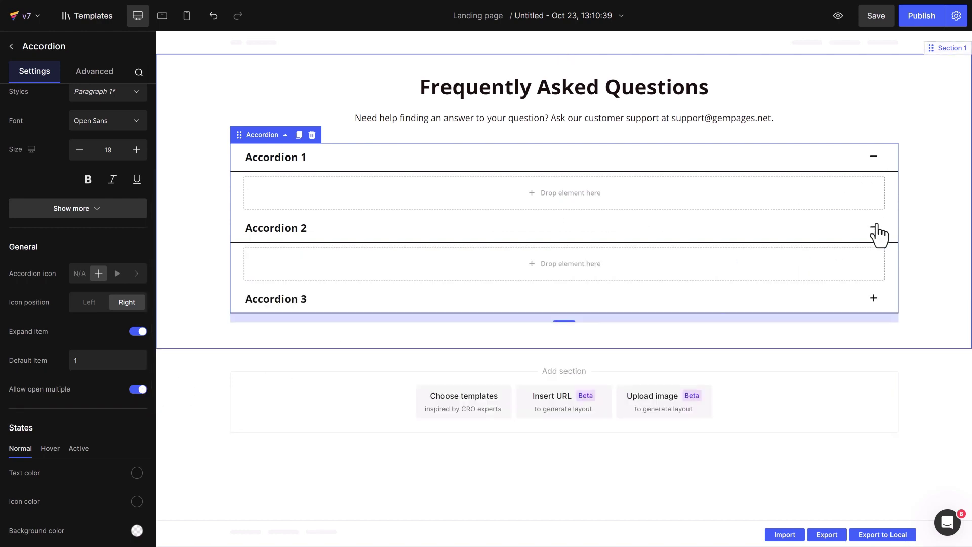
click(874, 299)
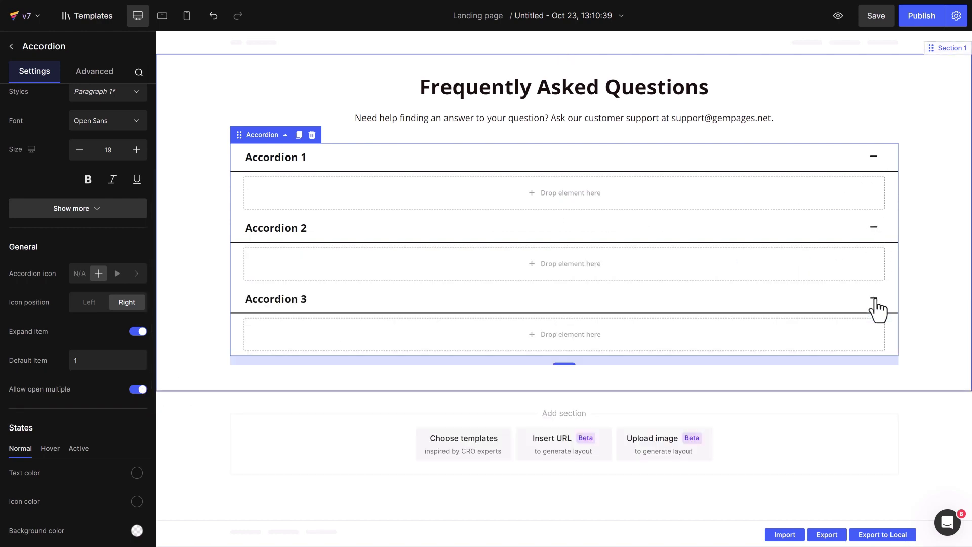
click(874, 299)
click(874, 228)
In the Normal state, set the accordion icon colour to 242424
scroll(76, 314, down, 5)
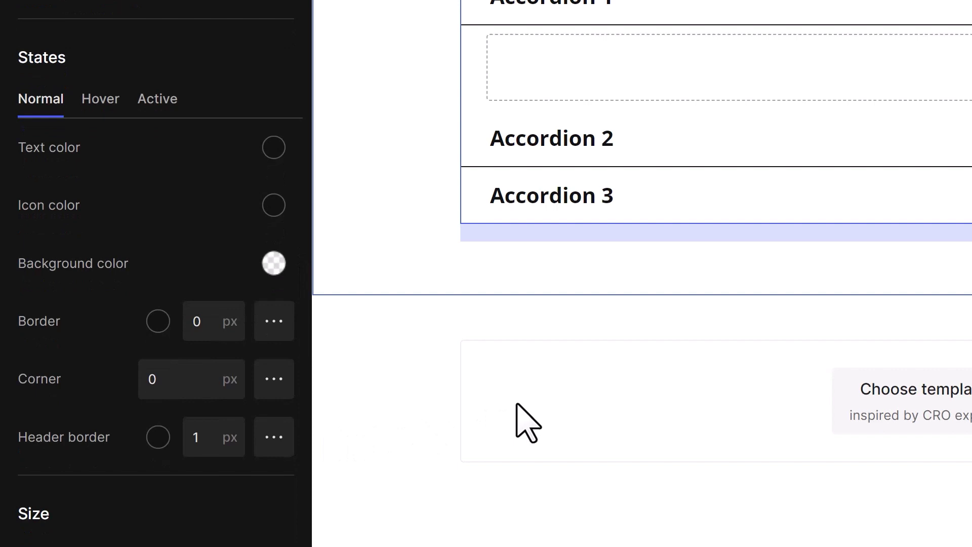
click(115, 101)
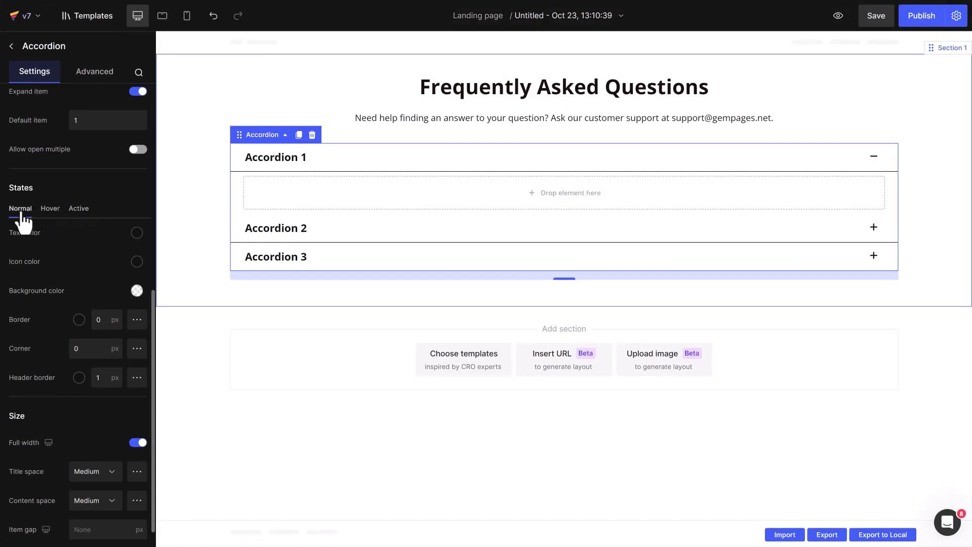
click(136, 233)
click(85, 290)
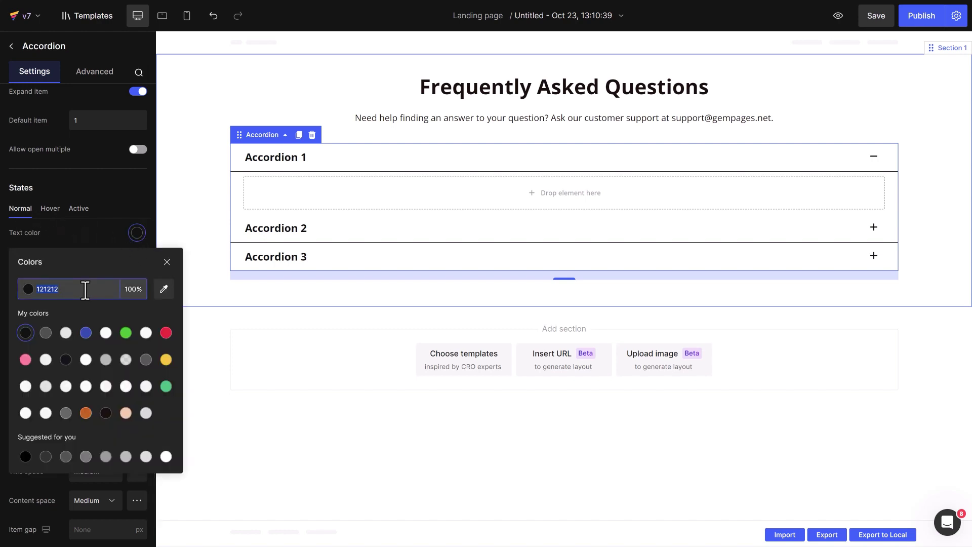
click(166, 262)
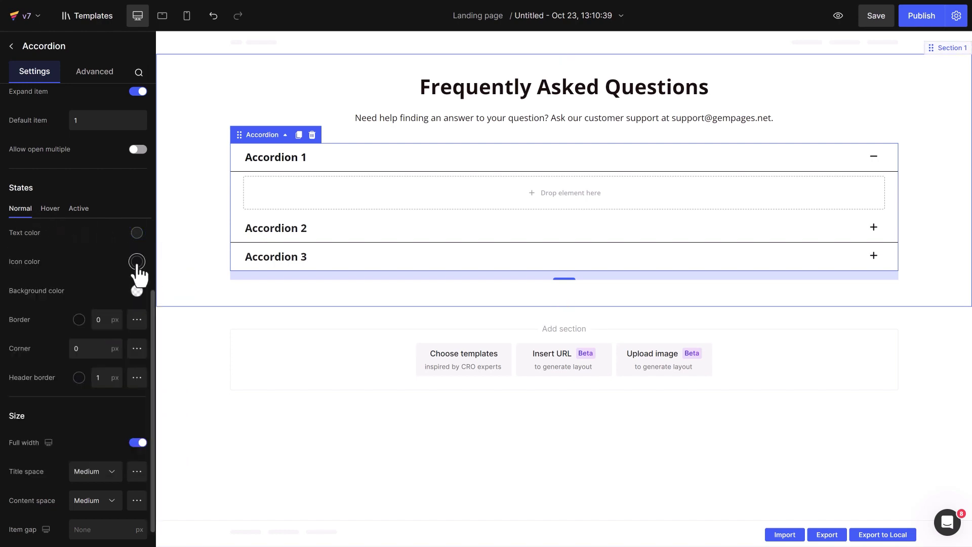
click(137, 261)
click(81, 317)
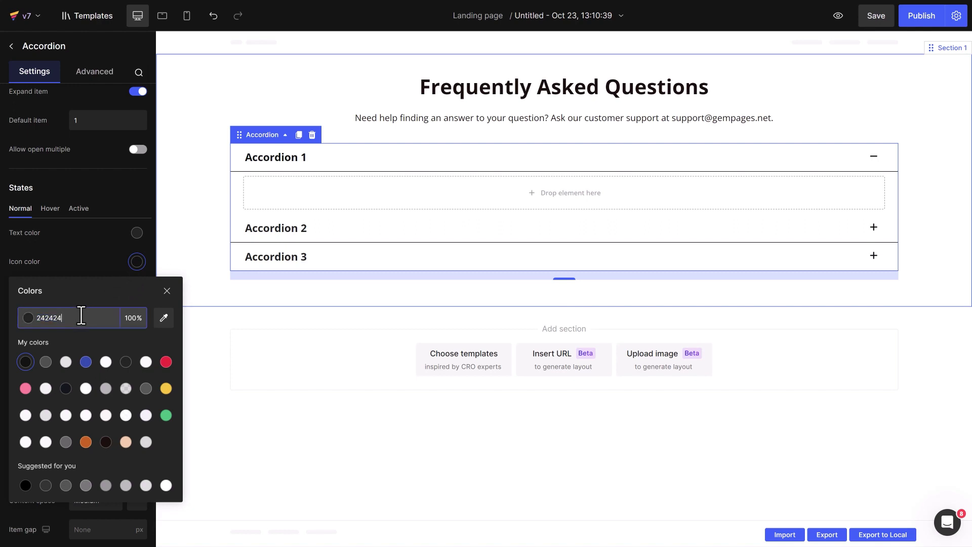
key(Return)
click(167, 291)
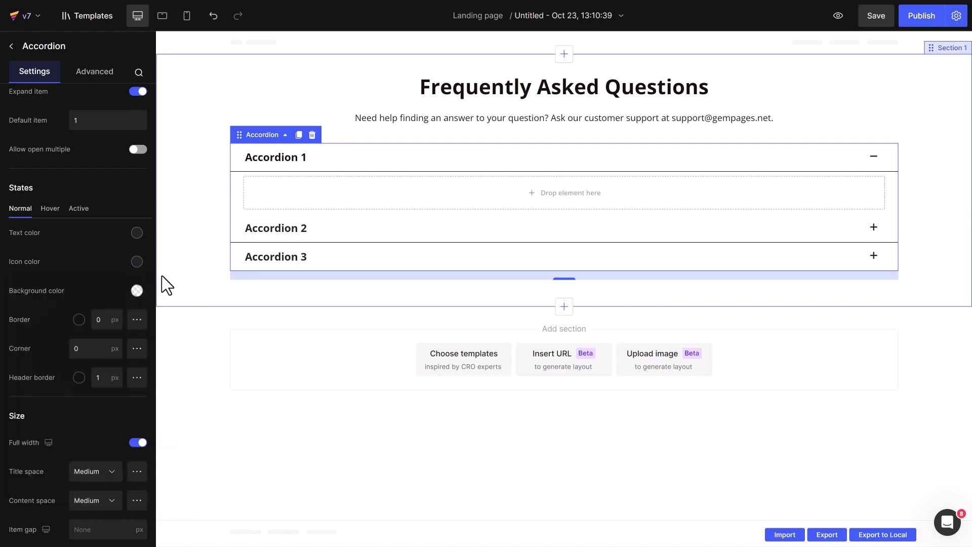
Give the accordion items an FAFBFC background and a 1 px dotted border
click(137, 291)
click(88, 346)
text(FAFBFC)
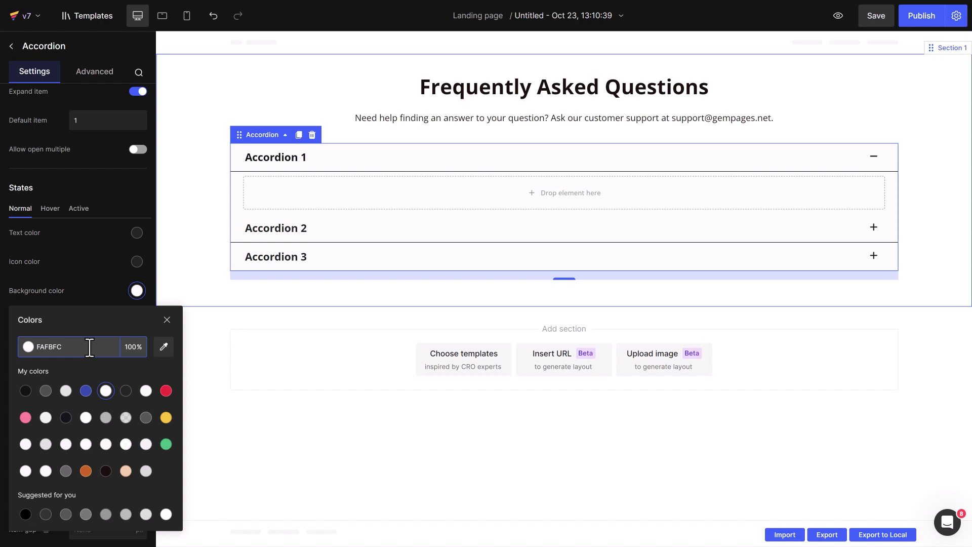
key(Return)
click(167, 320)
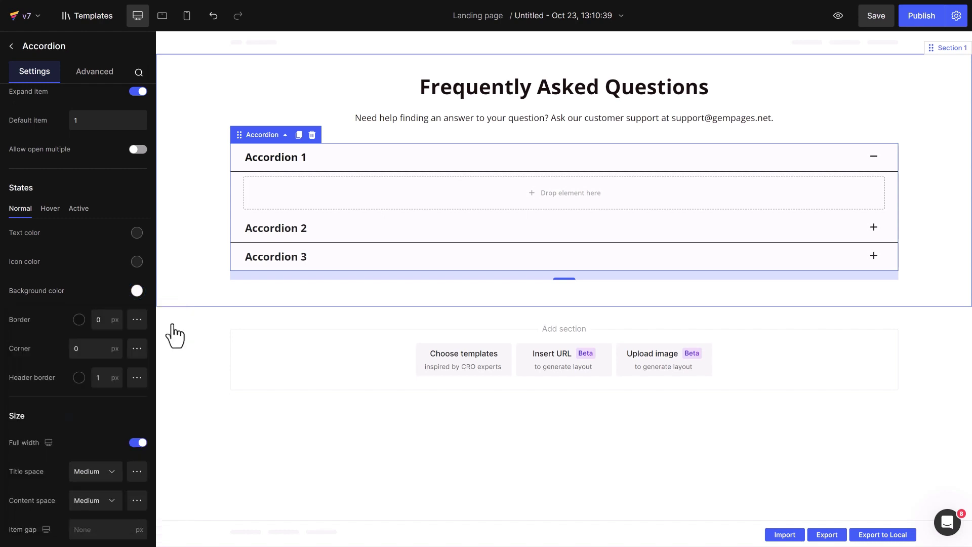
click(106, 319)
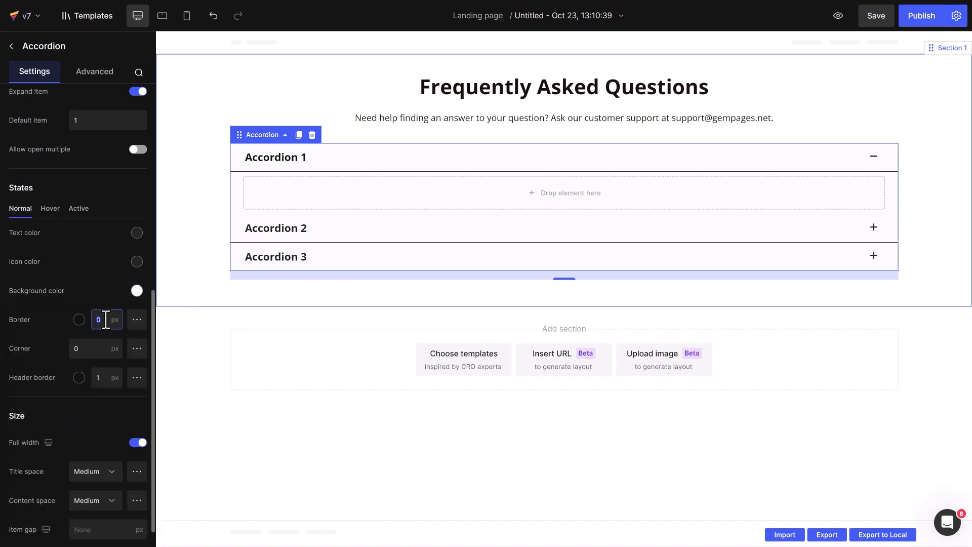
text(1)
click(136, 320)
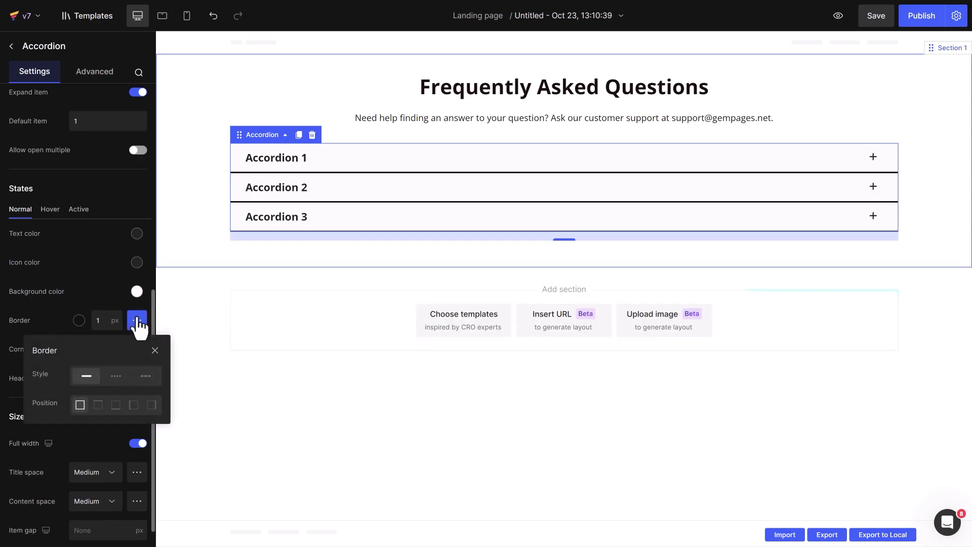
click(116, 376)
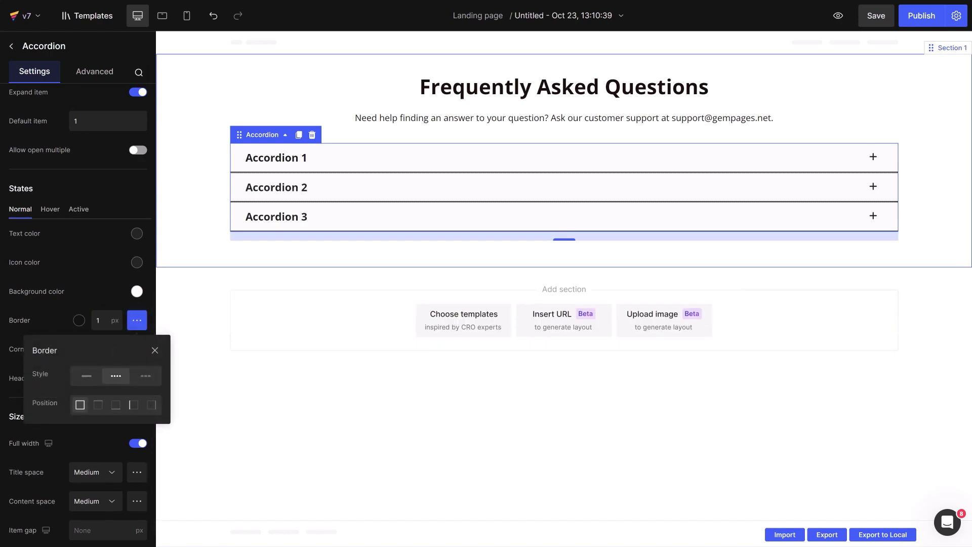
Set custom title spacing to 16 px top and bottom, 48 px left and right
scroll(151, 375, down, 2)
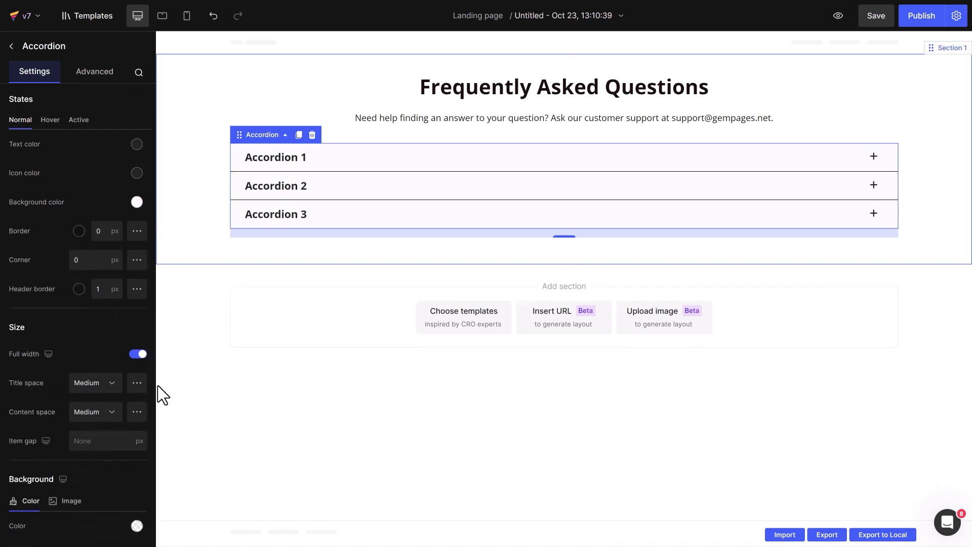
click(112, 384)
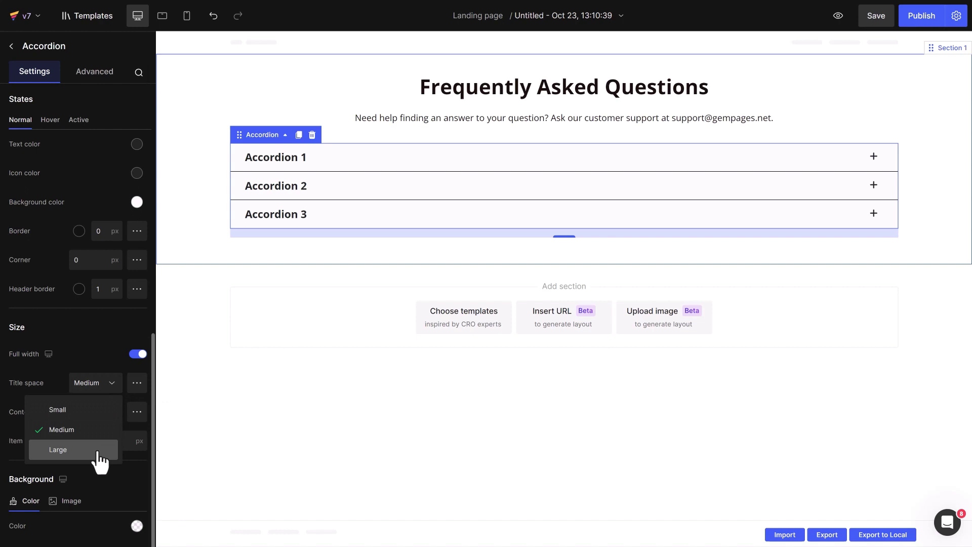
click(96, 449)
click(137, 383)
double_click(113, 466)
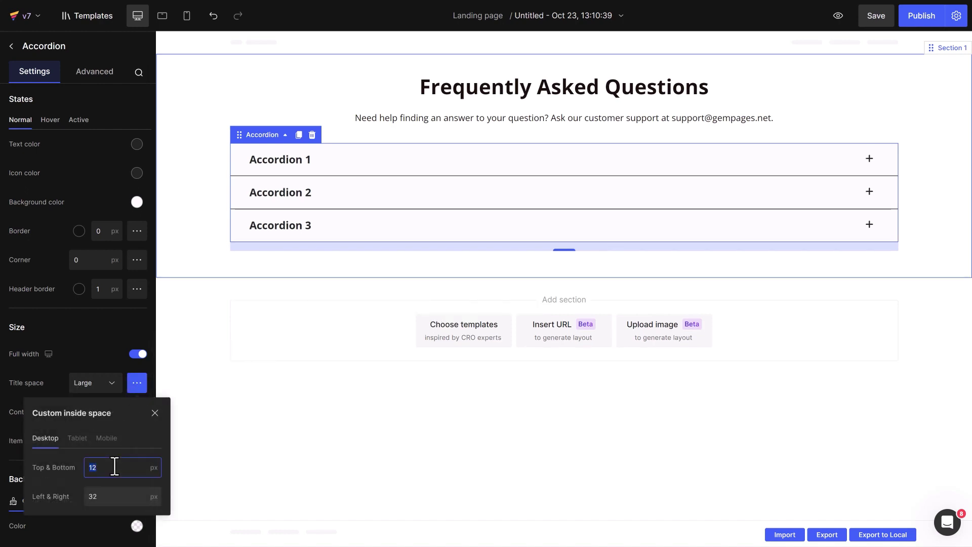
text(16)
double_click(113, 496)
text(48)
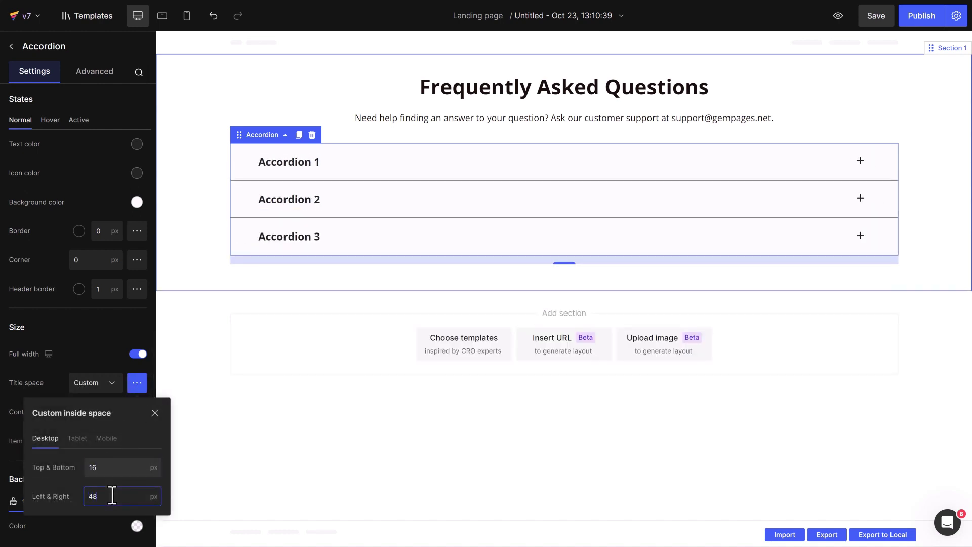
click(155, 413)
Set custom content spacing to 16/48 px and a 24 px gap between items
click(112, 413)
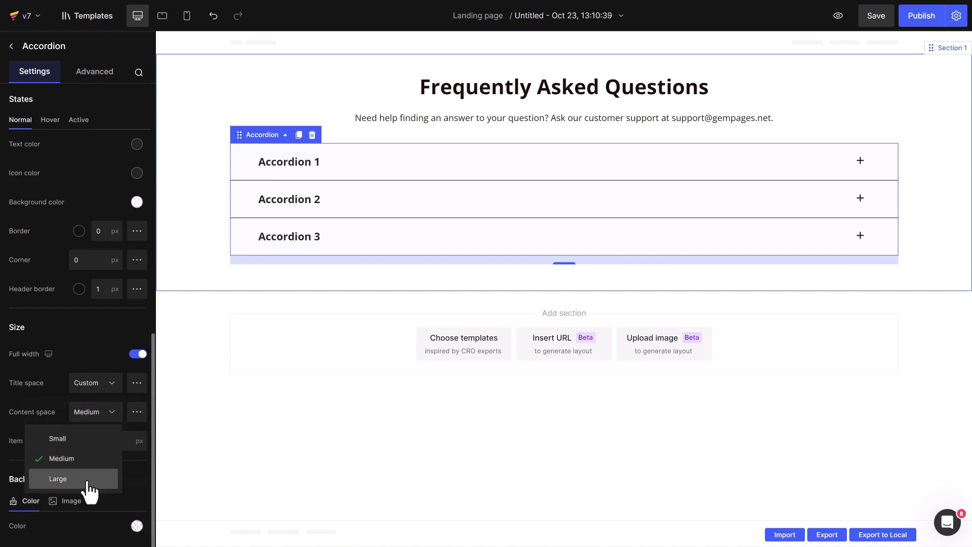
click(89, 478)
click(137, 412)
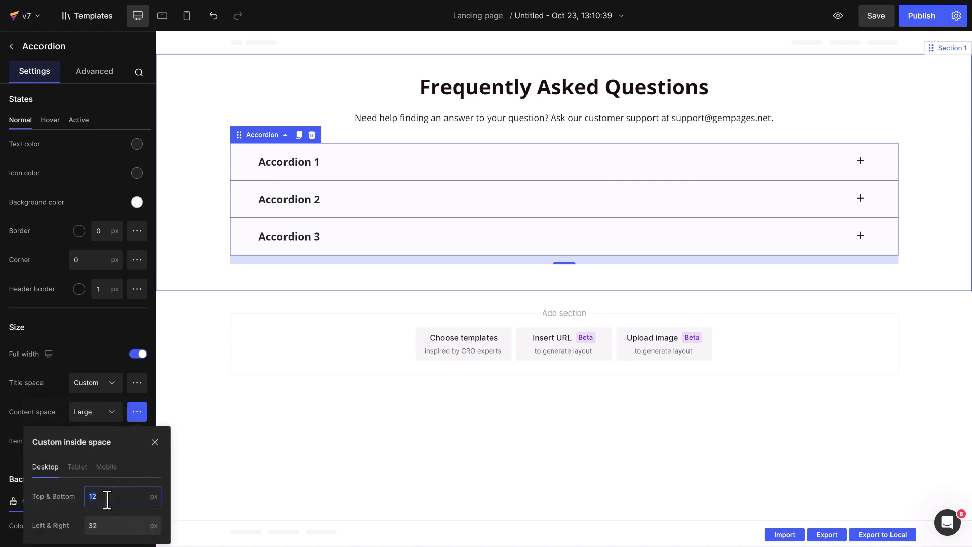
click(107, 526)
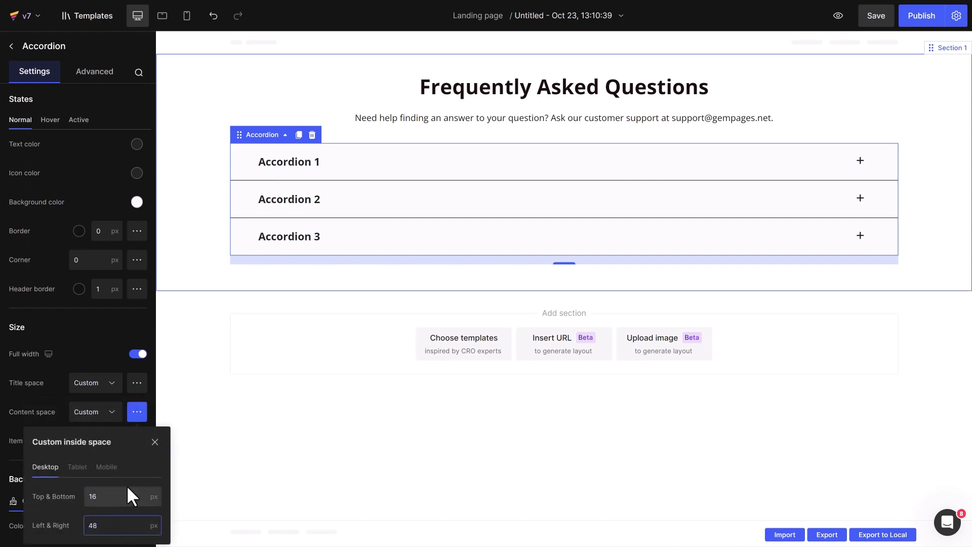
click(155, 442)
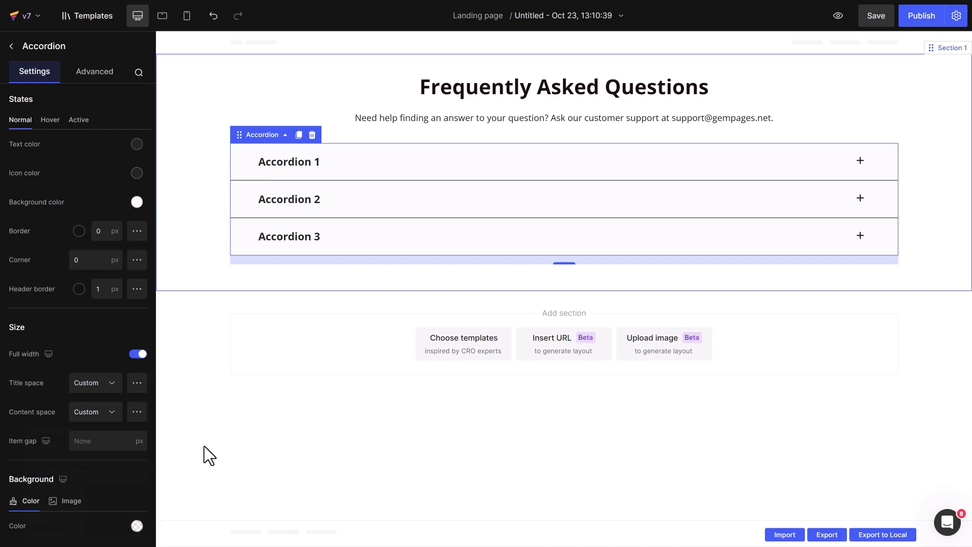
click(101, 440)
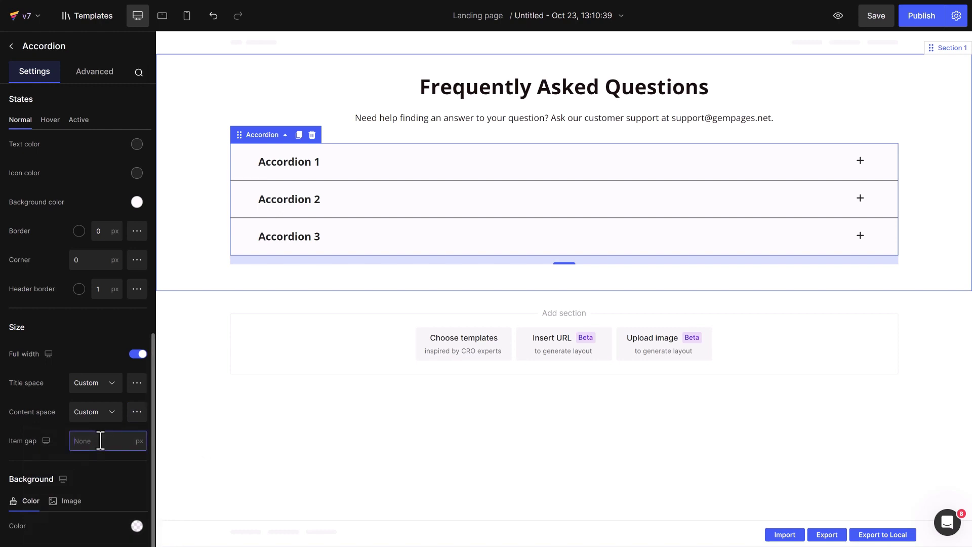
text(24)
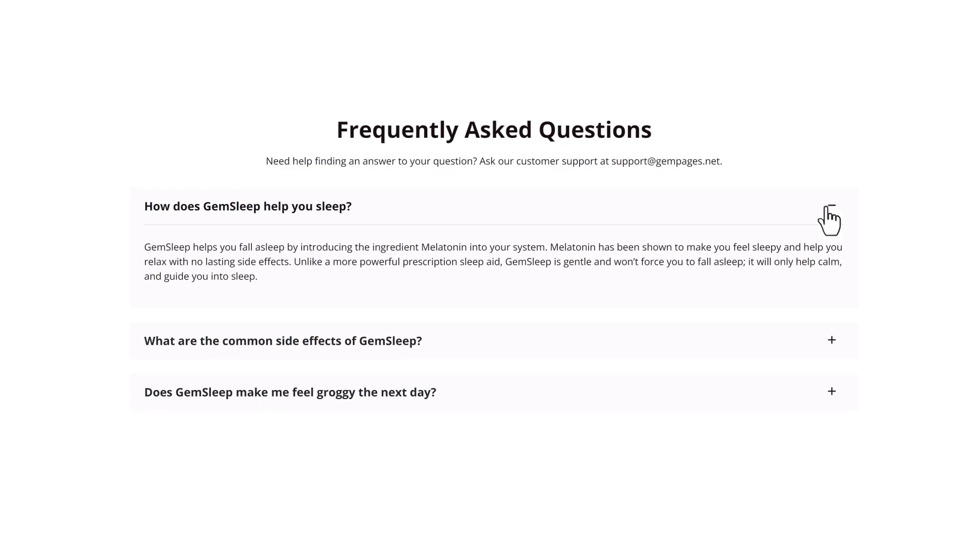
Toggle the first question of the GemSleep reference FAQ to preview its answer
click(827, 209)
click(829, 220)
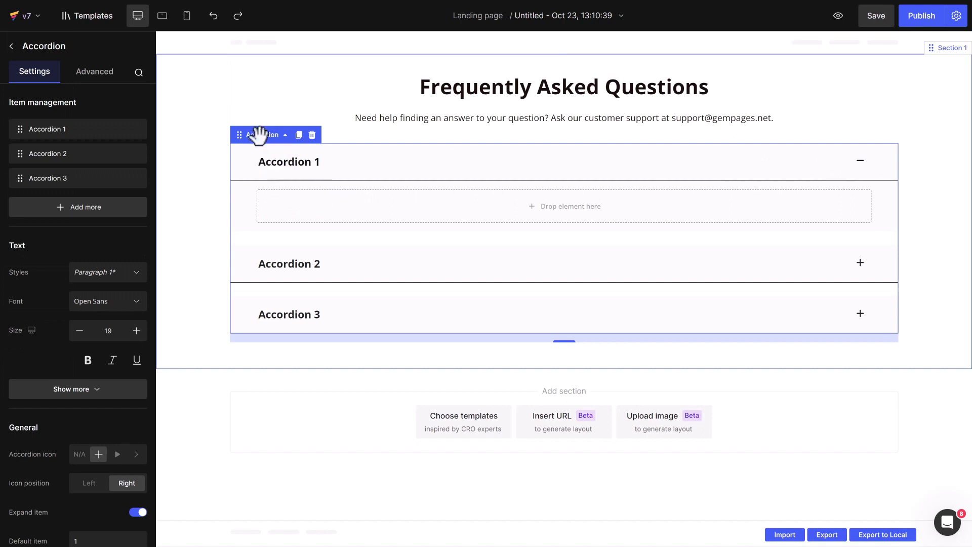
Set the accordion's custom content padding to 0 top and bottom and 0 on the sides
drag(152, 252, 152, 501)
click(136, 414)
double_click(124, 498)
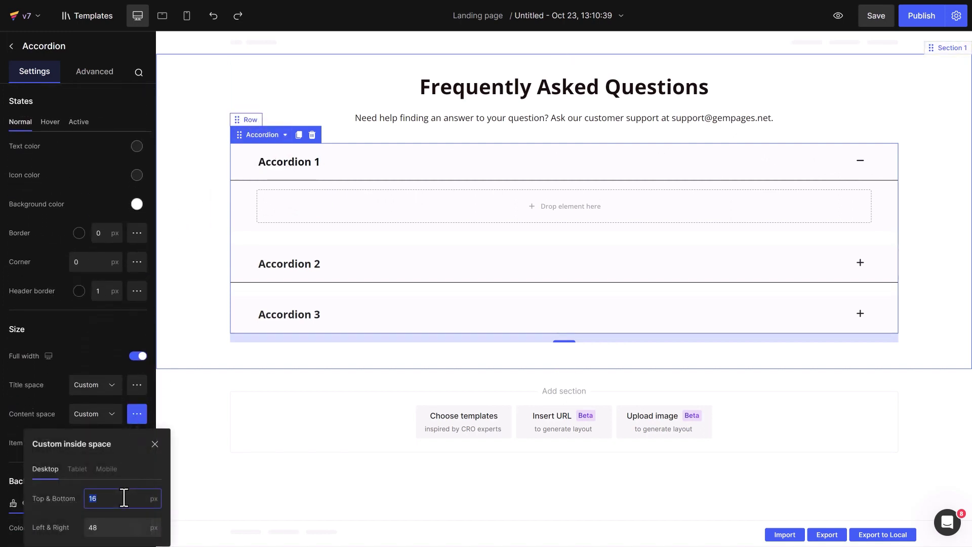
text(0)
double_click(117, 527)
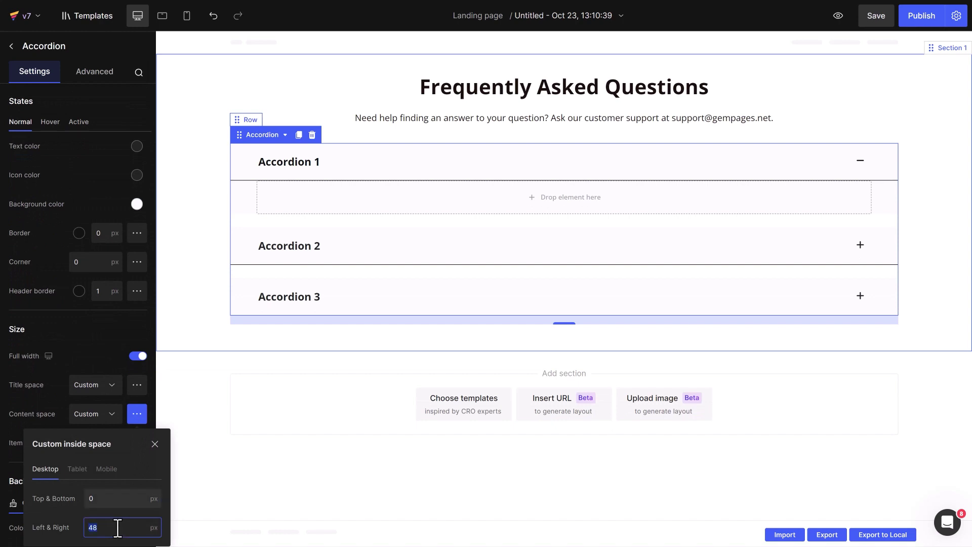
text(0)
click(155, 444)
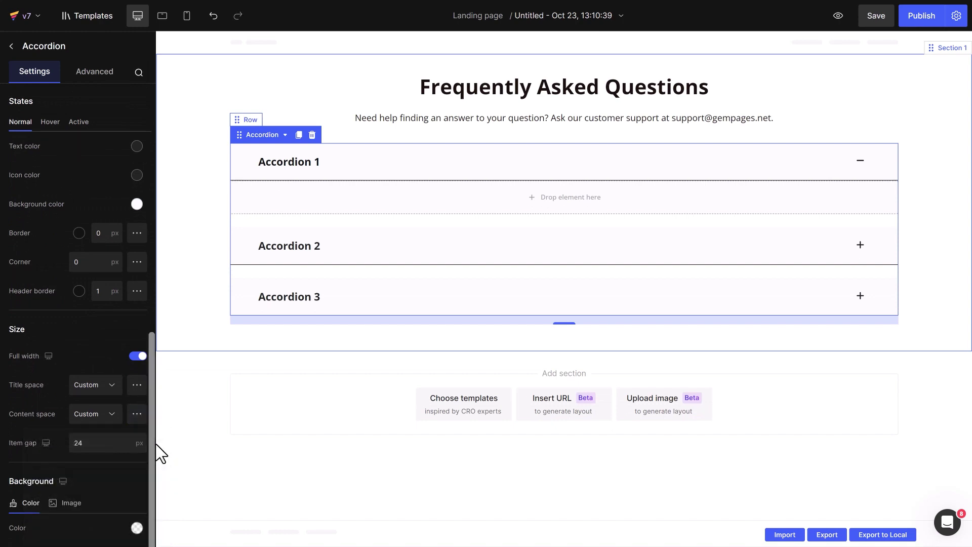
Place an empty Row inside Accordion 1's content area and check its background colour
click(22, 46)
click(143, 43)
drag(62, 84, 307, 195)
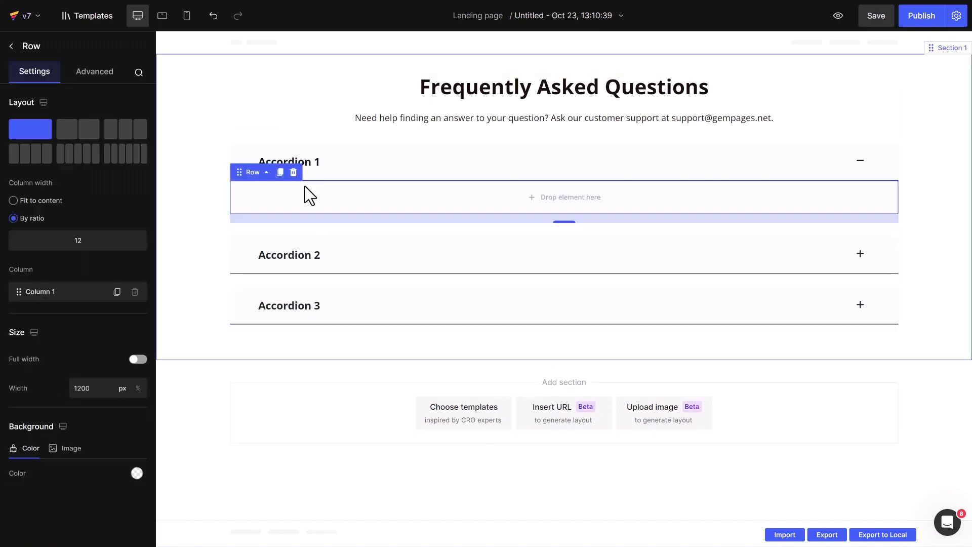
click(136, 473)
click(122, 353)
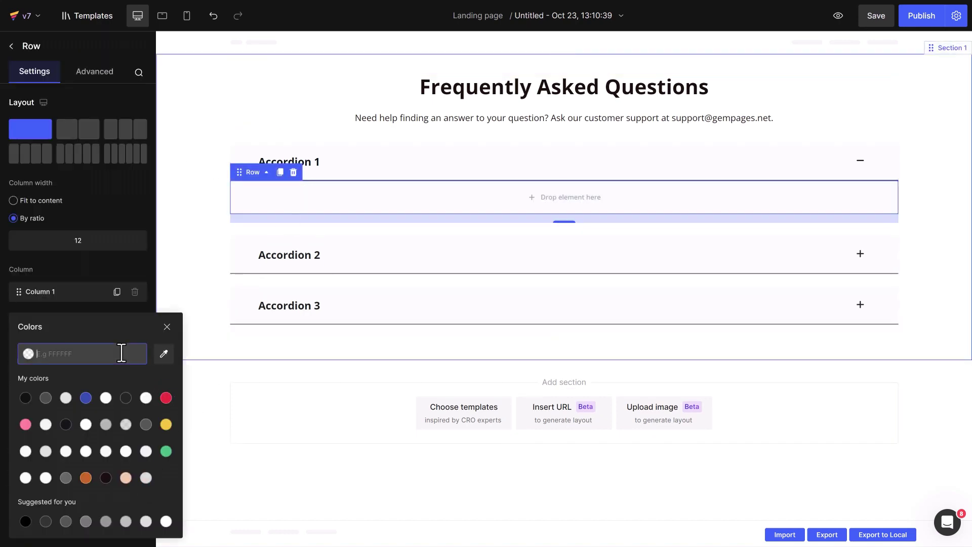
click(167, 327)
click(12, 48)
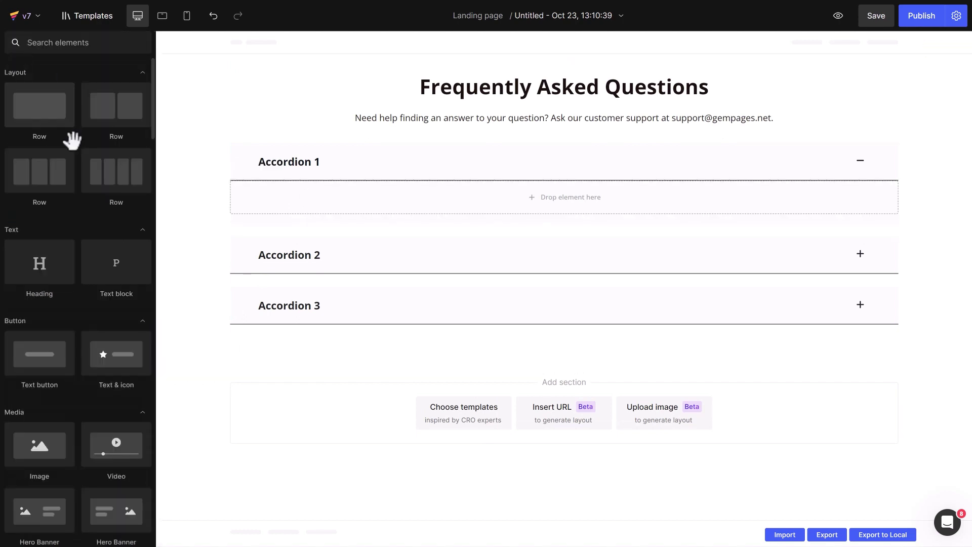
Drop a Text block into Accordion 1's row with XL (24 px) left and right margins
drag(115, 258, 312, 199)
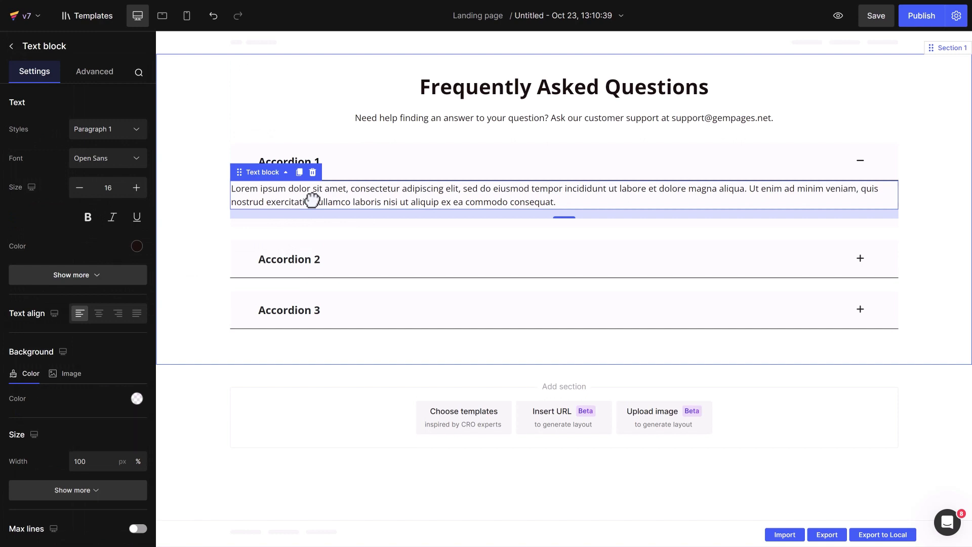
click(91, 76)
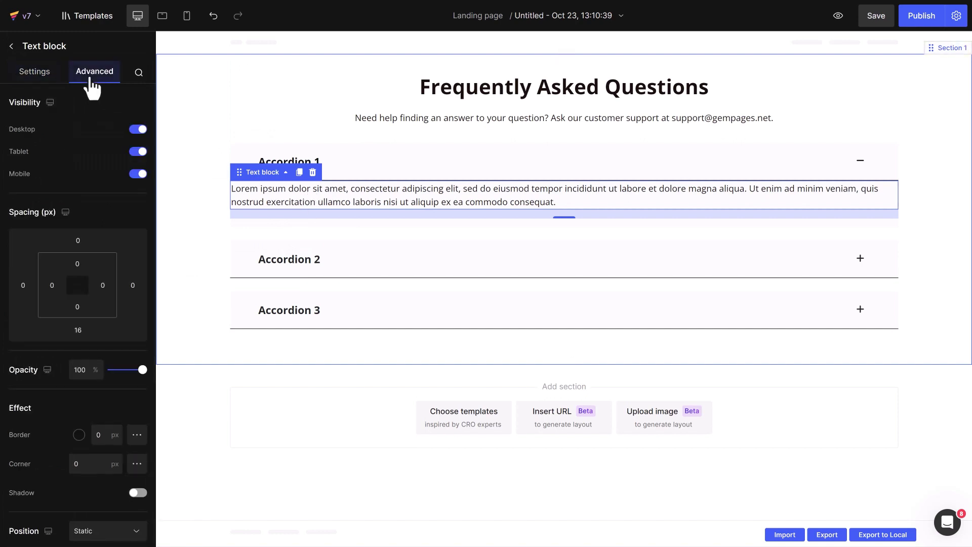
click(25, 285)
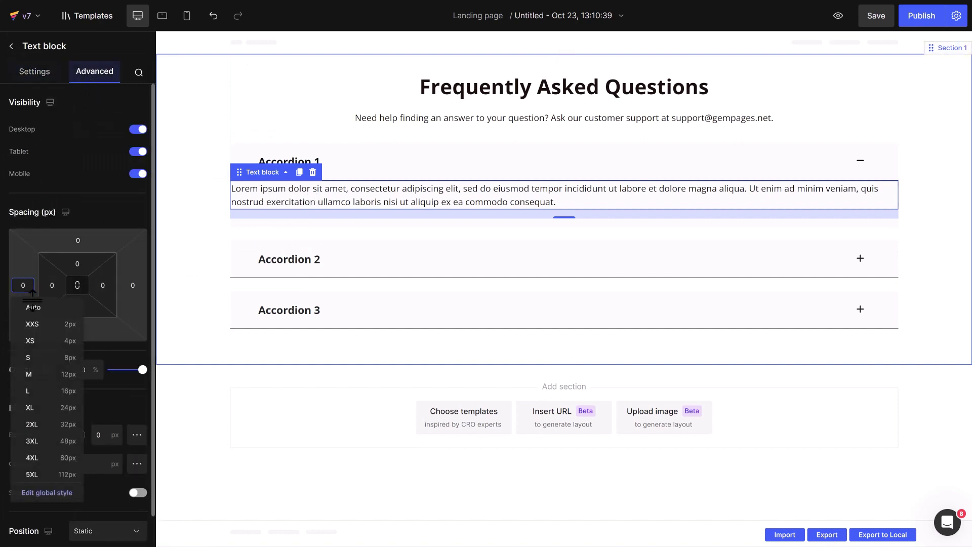
click(43, 409)
click(134, 285)
click(127, 406)
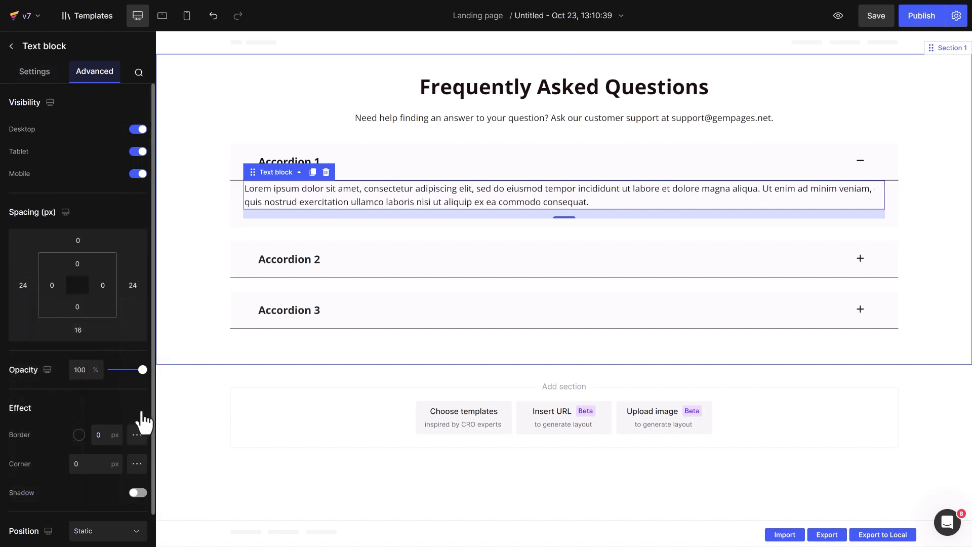
Narrow the accordion's custom title side padding to 24 px
click(267, 134)
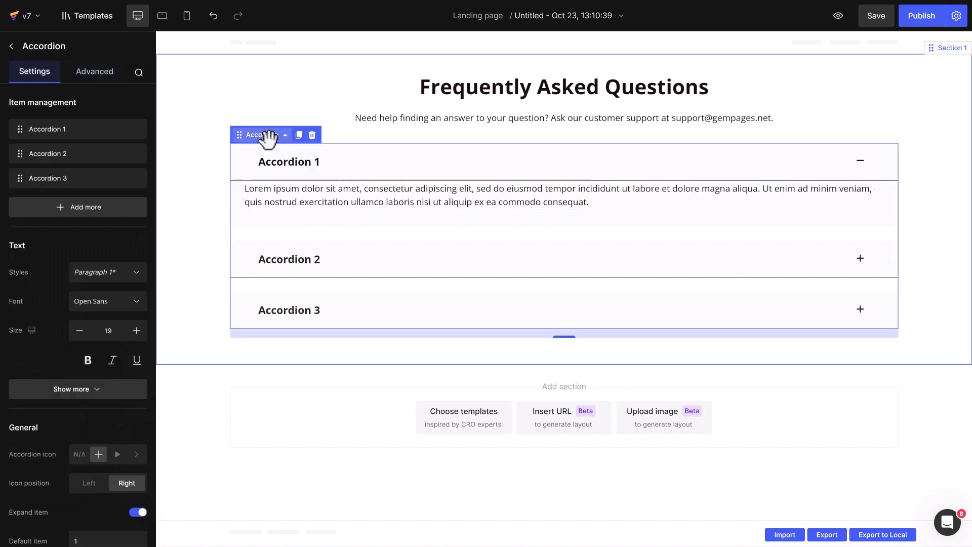
drag(153, 201, 152, 454)
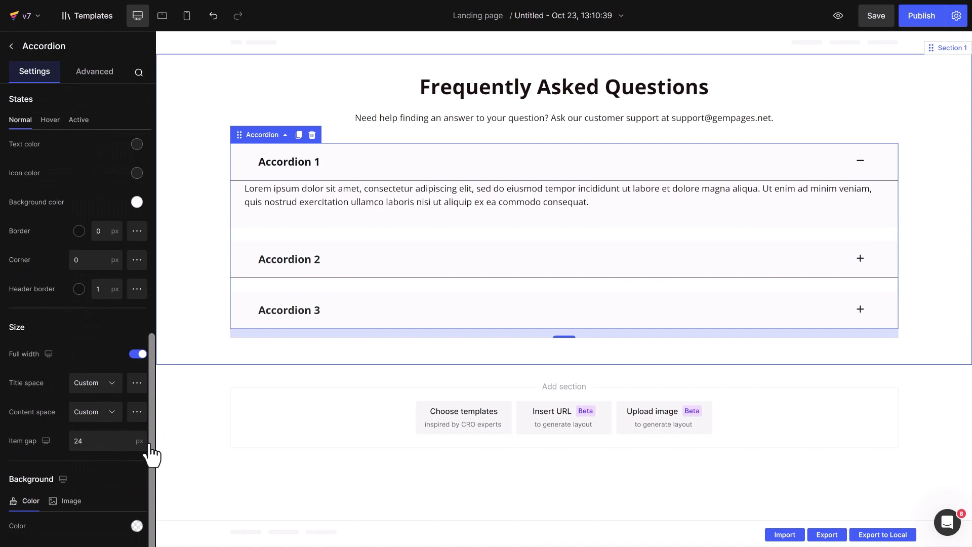
click(137, 389)
click(117, 495)
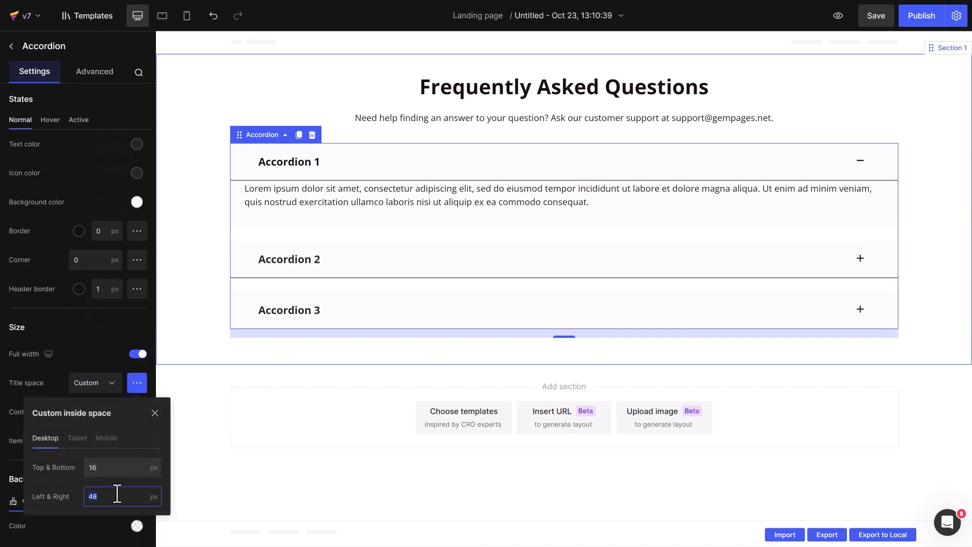
click(155, 414)
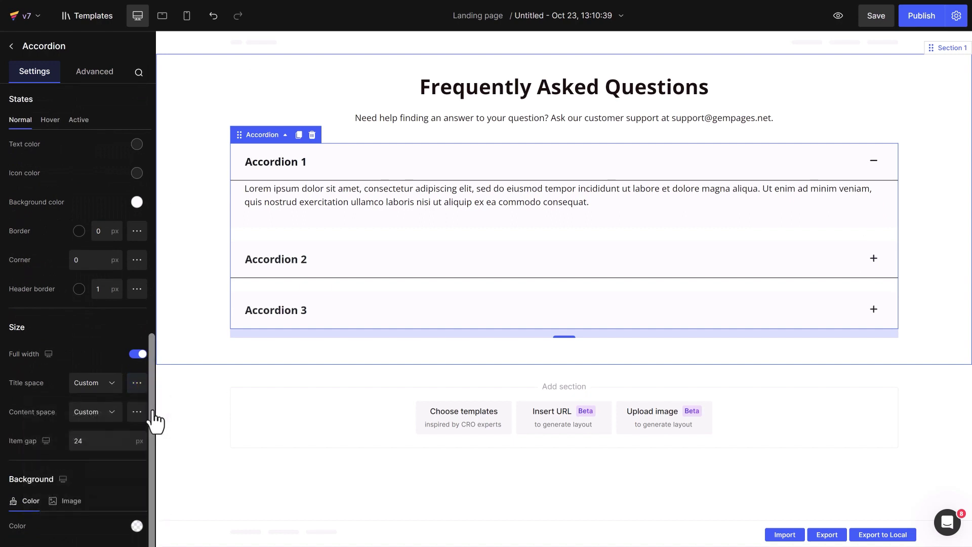
Set the header border width to 0 in the Normal, Hover and Active states
drag(152, 423, 152, 381)
click(113, 370)
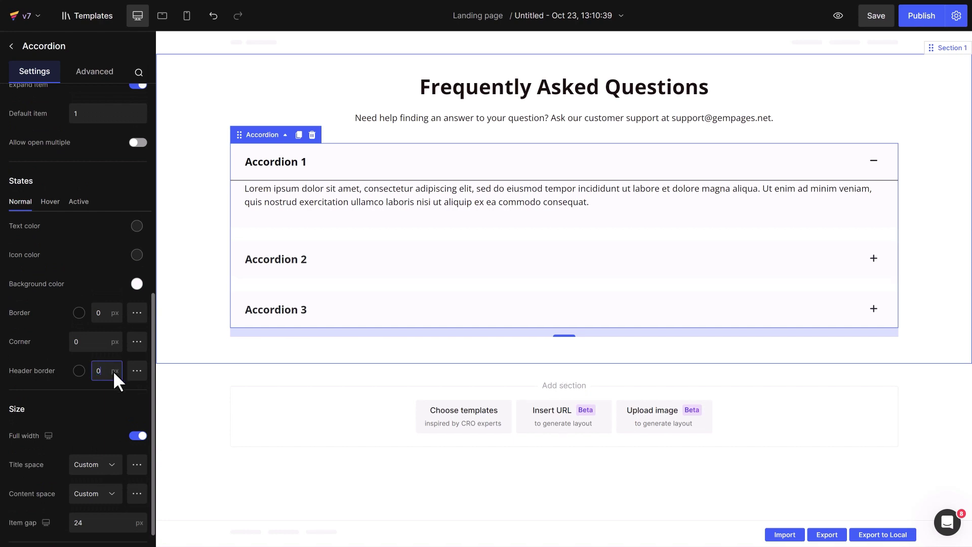
click(51, 201)
click(79, 202)
text(0)
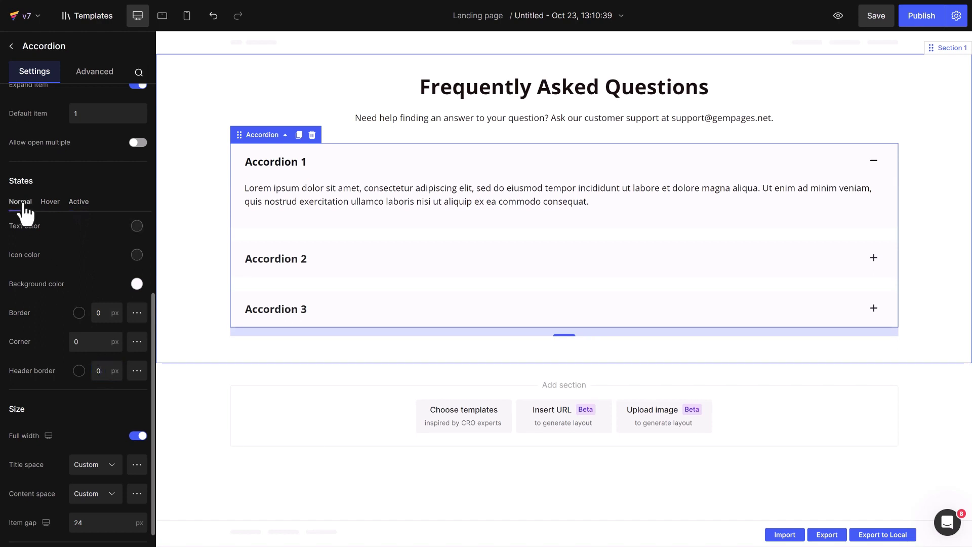
Give Accordion 1's answer text a 1px light-grey border along its top only
click(269, 203)
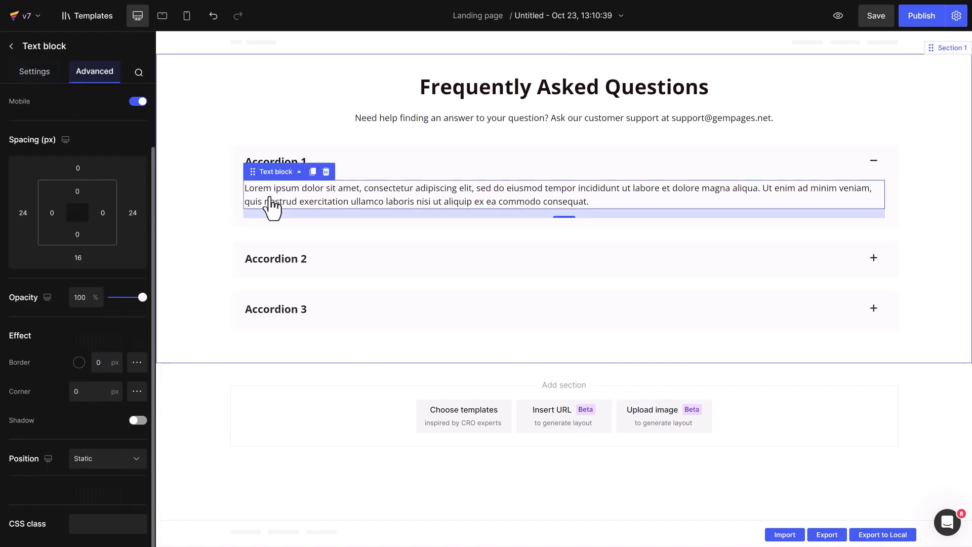
click(107, 362)
text(1)
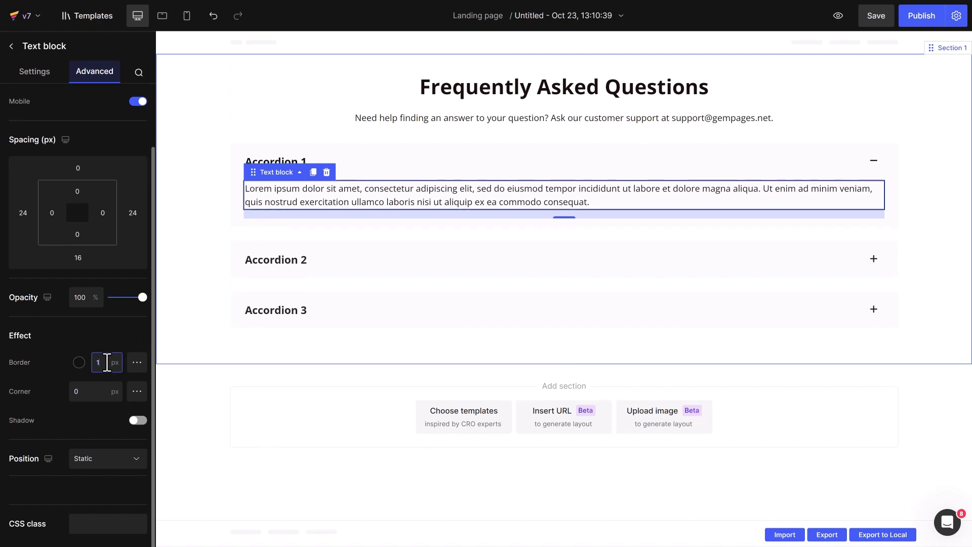
click(137, 362)
click(98, 450)
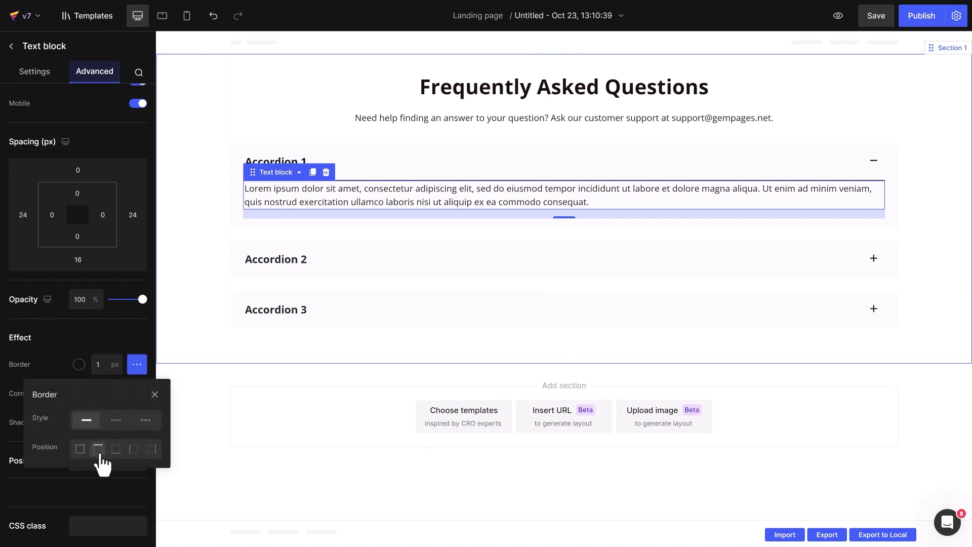
click(154, 394)
click(79, 364)
double_click(84, 354)
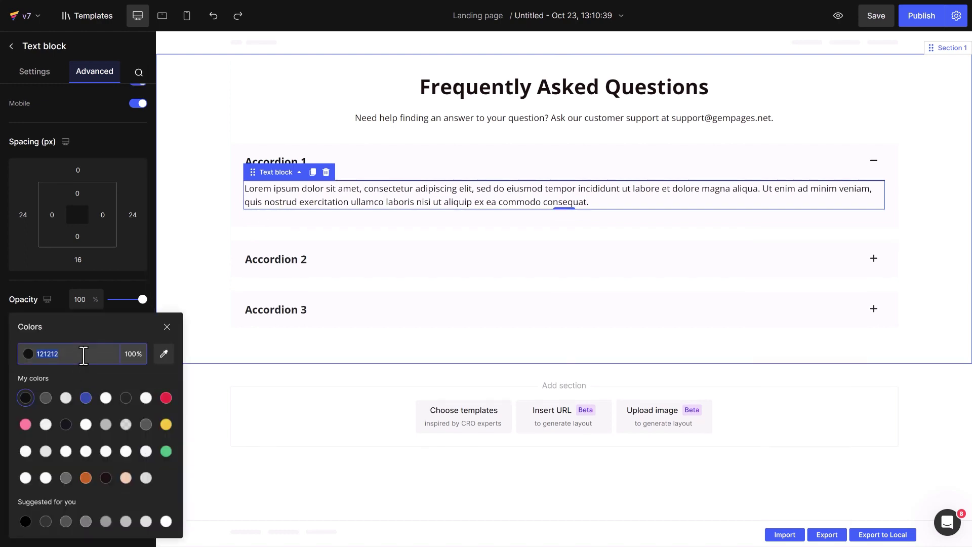
key(ctrl+v)
click(167, 326)
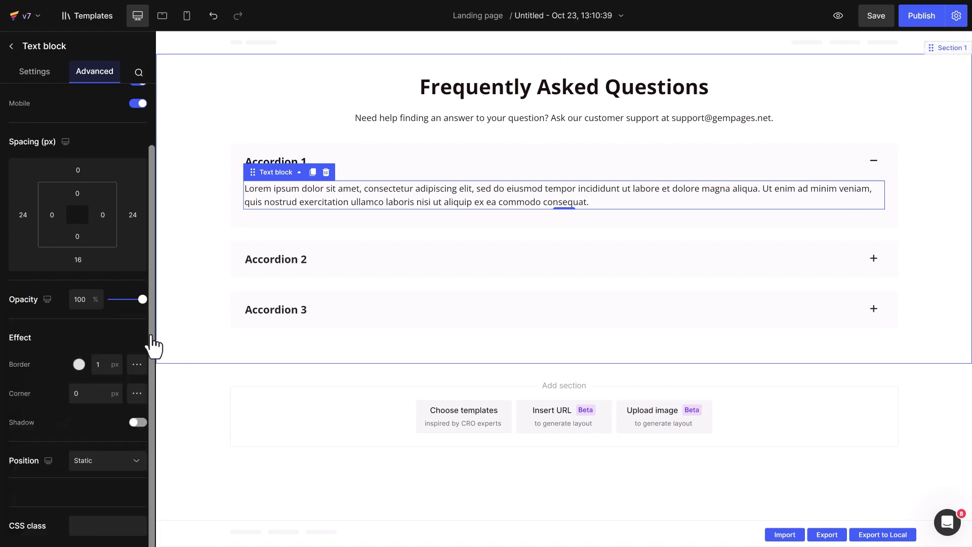
Set the answer text's inner top and bottom padding to XL 24px and outer bottom spacing to Auto
scroll(144, 272, up, 2)
click(78, 264)
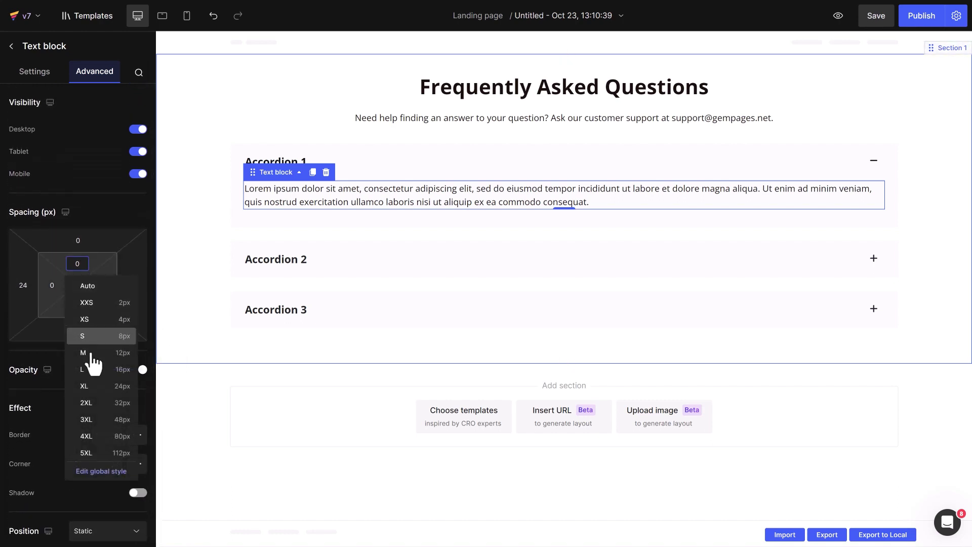
click(98, 400)
click(77, 306)
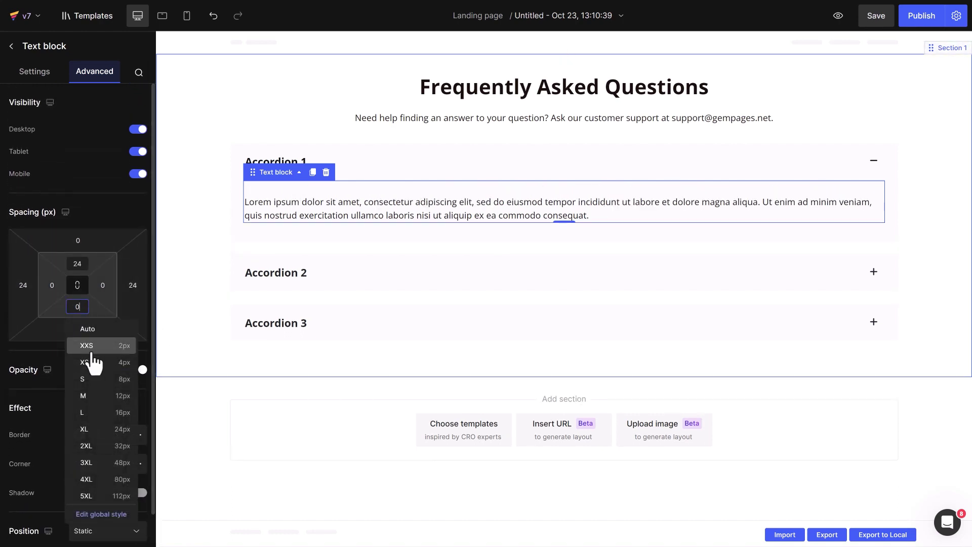
click(101, 429)
click(77, 329)
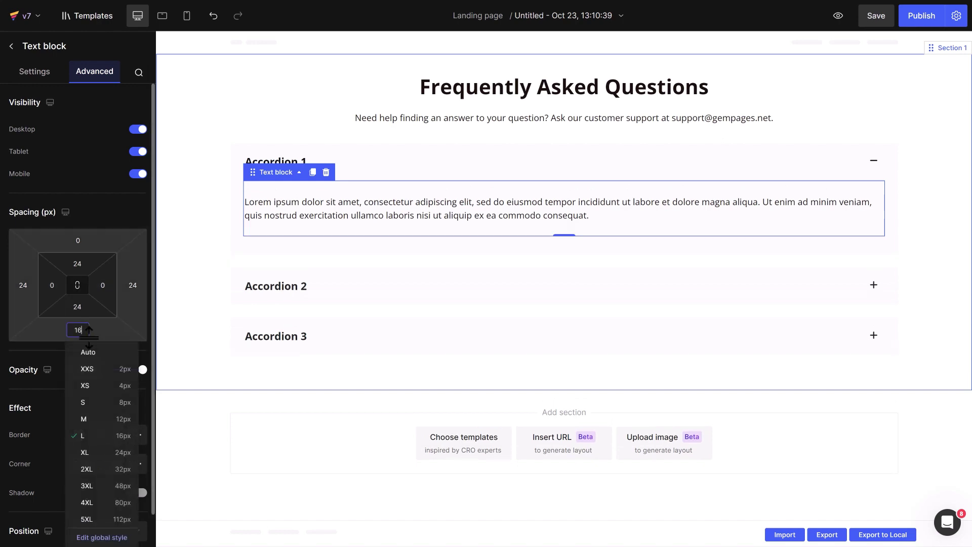
click(103, 353)
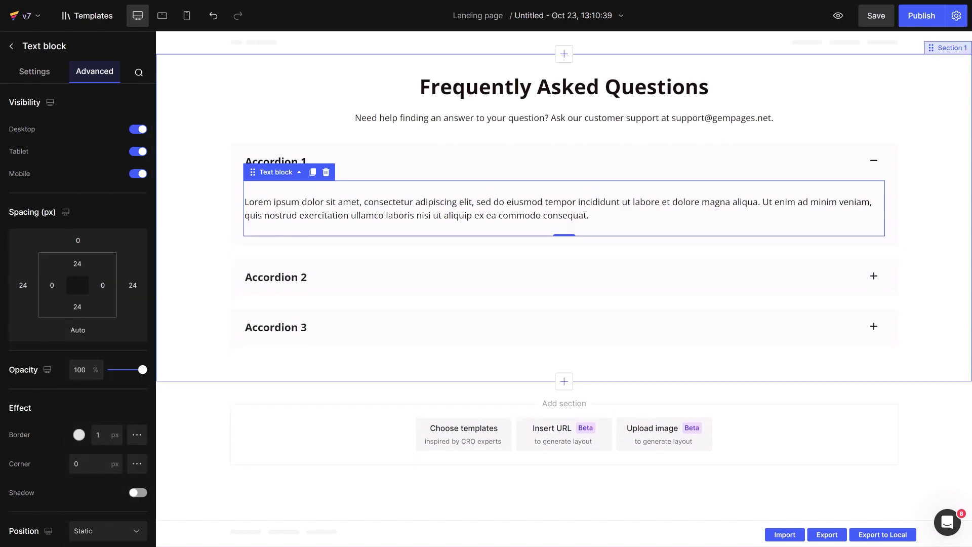
click(189, 273)
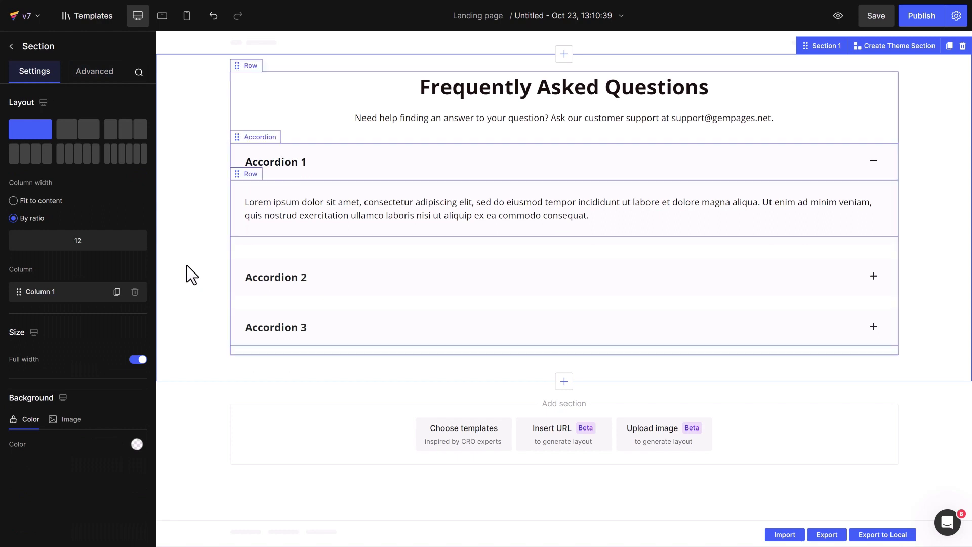
Select the accordion and delete Accordion 3 and Accordion 2 in Item management
click(259, 139)
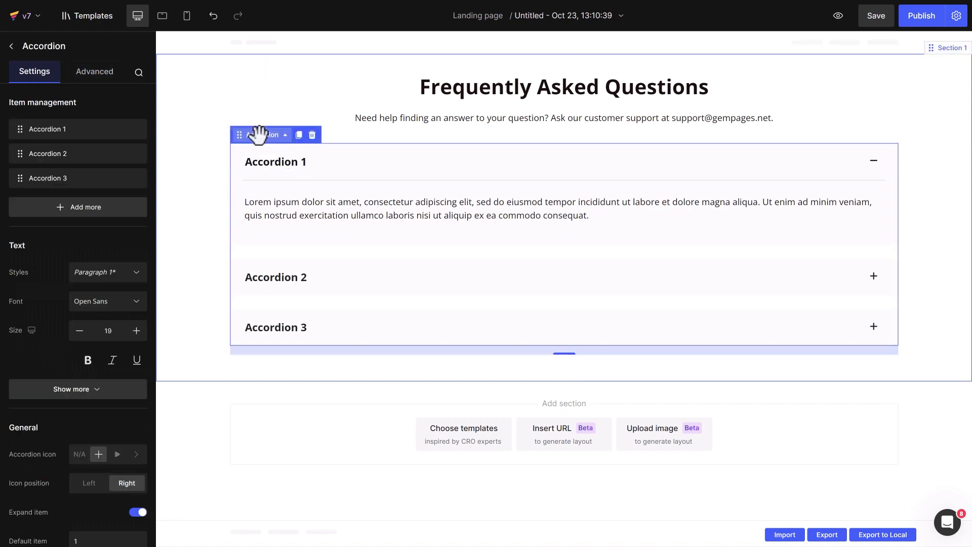
click(876, 168)
click(874, 213)
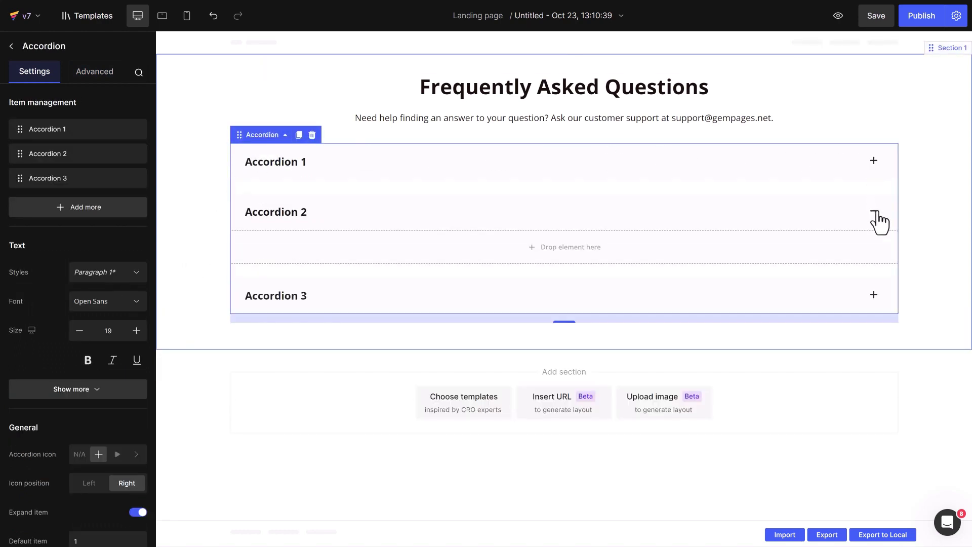
click(875, 212)
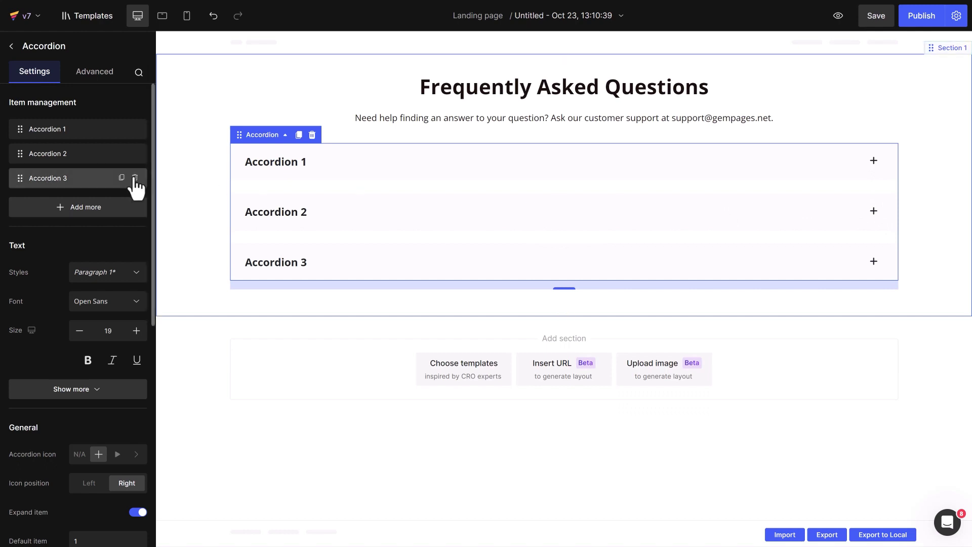
click(134, 178)
click(135, 153)
Duplicate Accordion 1 three times and expand all four items to check their dividers
click(121, 129)
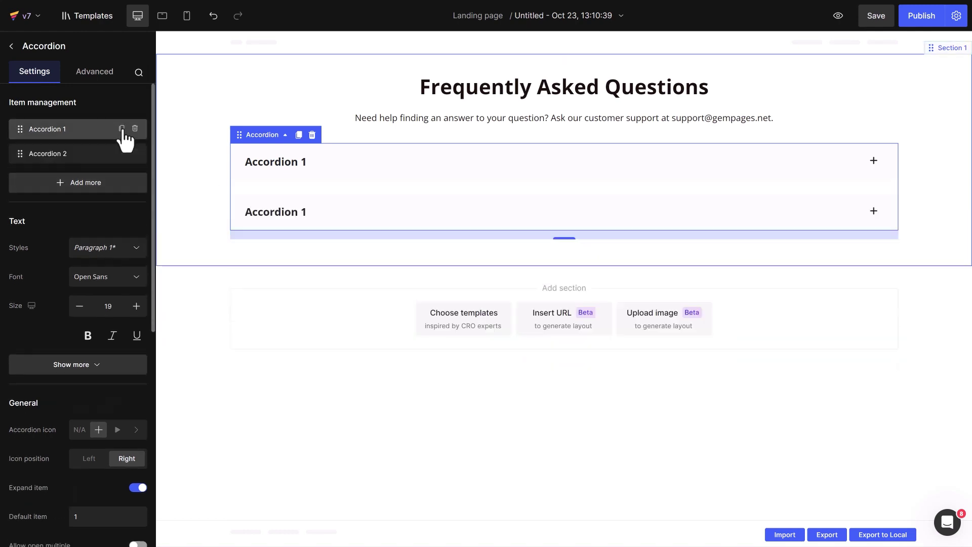
click(122, 129)
click(121, 129)
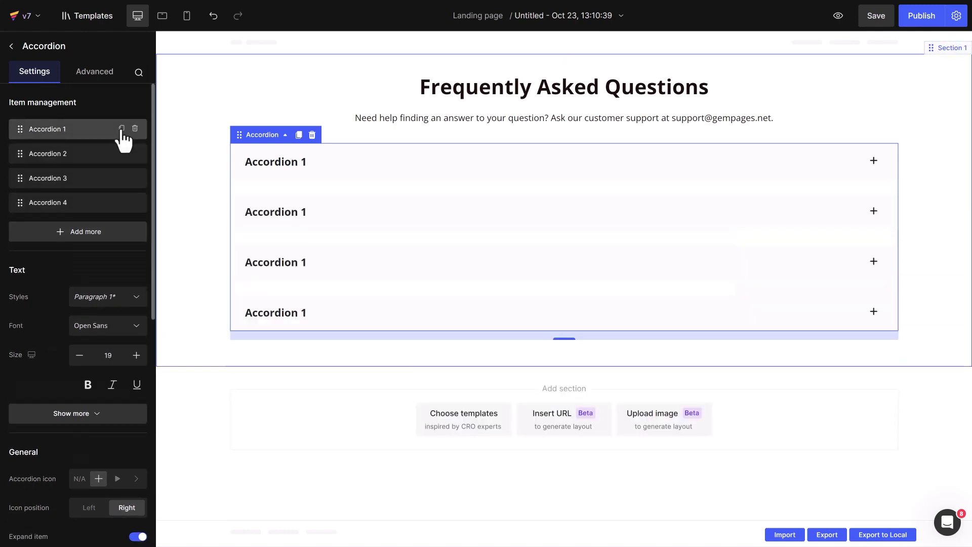
click(874, 161)
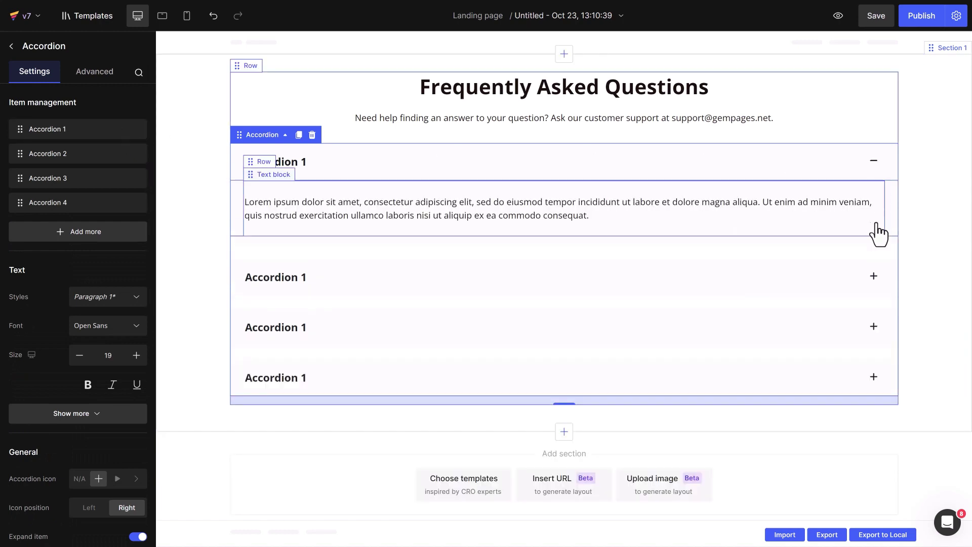
click(876, 277)
click(876, 326)
click(876, 379)
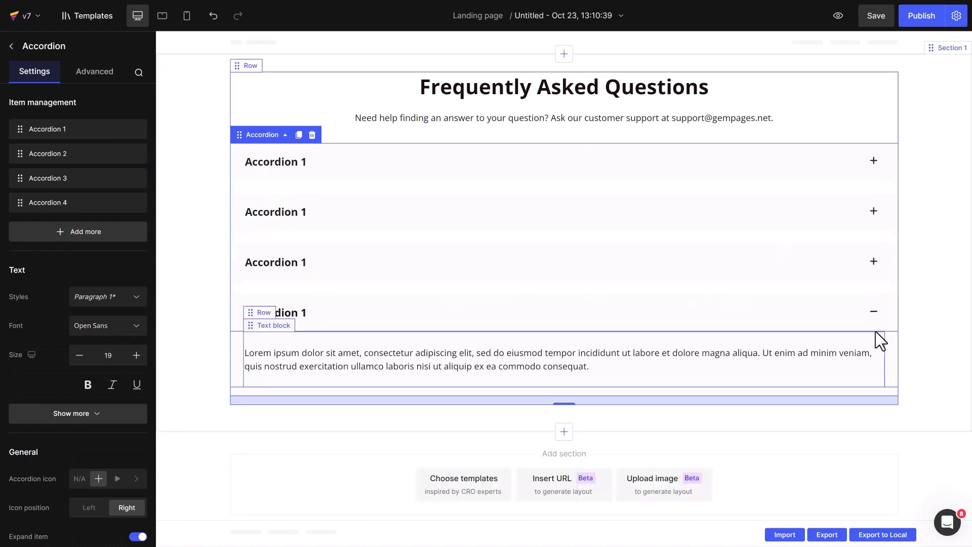
click(874, 162)
Replace the first item's title with a GemSleep question and its lorem ipsum answer with the Melatonin explanation
double_click(298, 163)
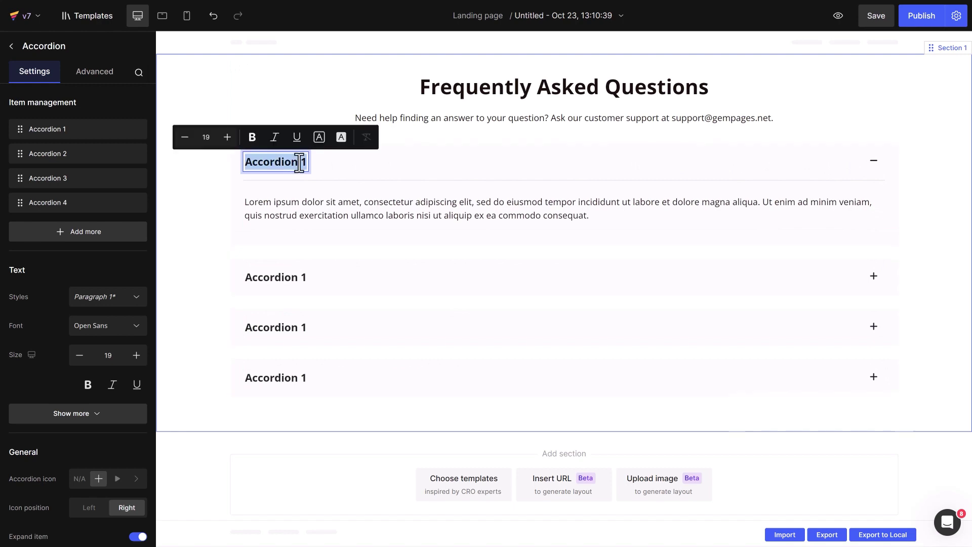
text(How does GemSleep help you sleep?)
double_click(309, 202)
triple_click(309, 202)
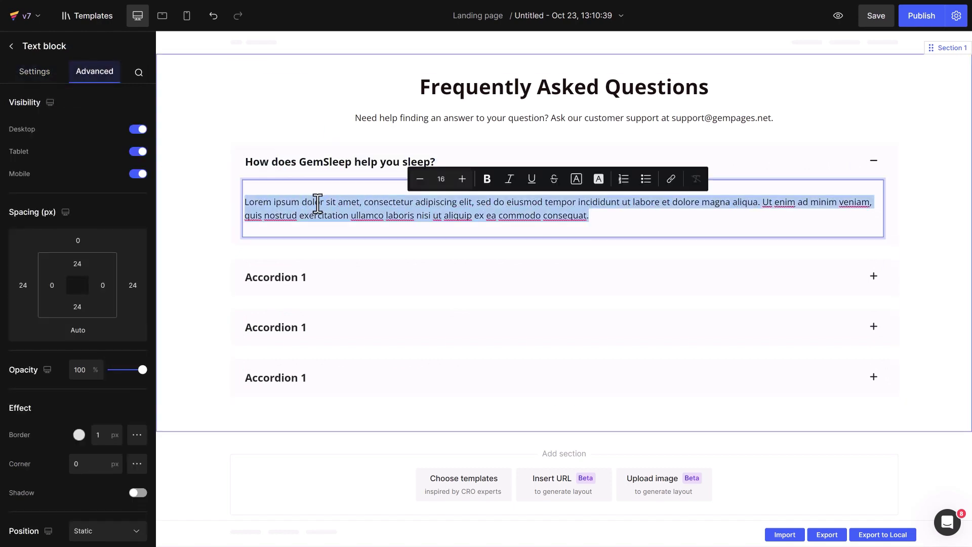
text(GemSleep helps you fall asleep by introducing the ingredient Melatonin into your system. Melatonin has been shown to make you feel sleepy and help you relax with no lasting side effects. Unlike a more powerful prescription sleep aid, GemSleep is gentle and won’t force you to fall asleep; it will only help calm, and guide you into sleep.)
Replace the other three titles with the side effects, grogginess and nightly gummies questions
double_click(302, 289)
text(What are the common side effects of GemSleep?)
double_click(303, 340)
text(Does GemSleep make me feel groggy the next day?)
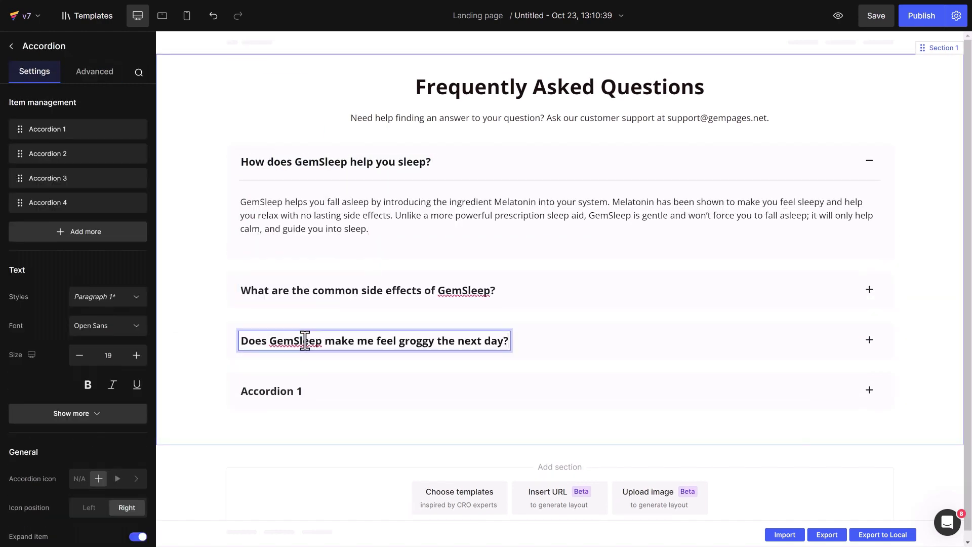
double_click(303, 390)
text(Can I take GemSleep gummies every night?)
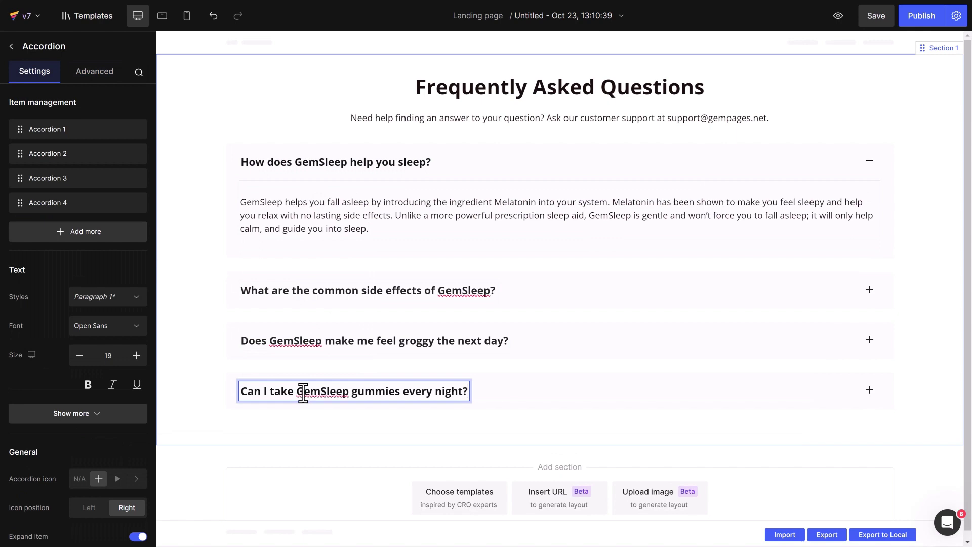
click(938, 406)
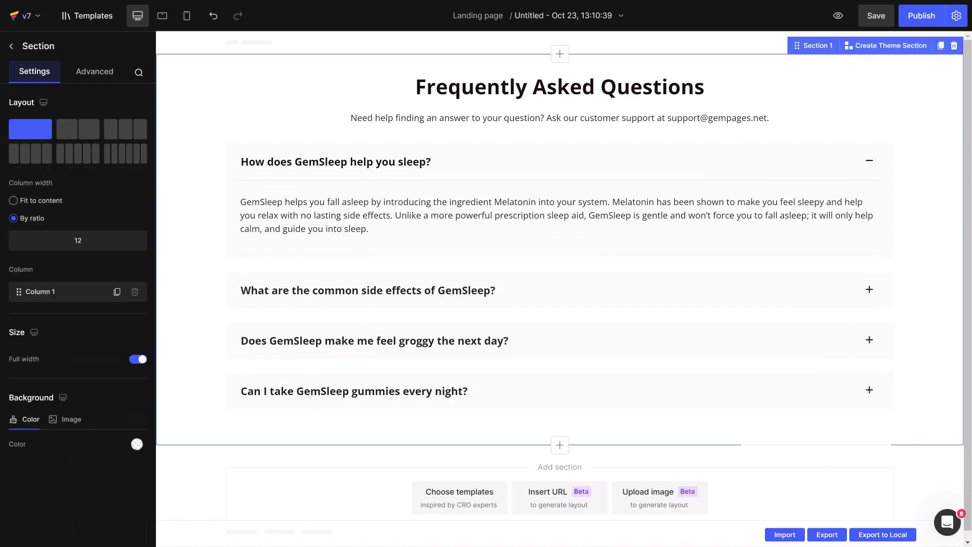
click(873, 163)
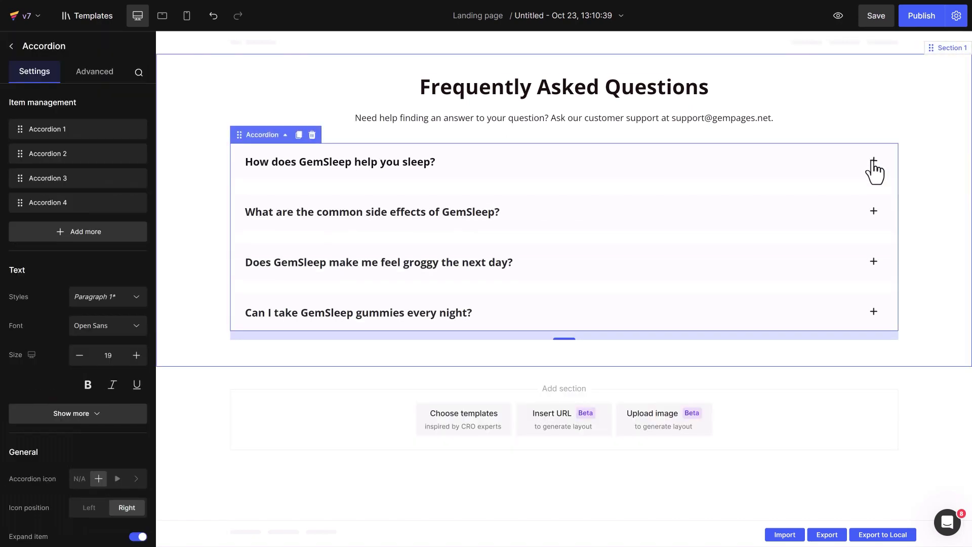
click(873, 162)
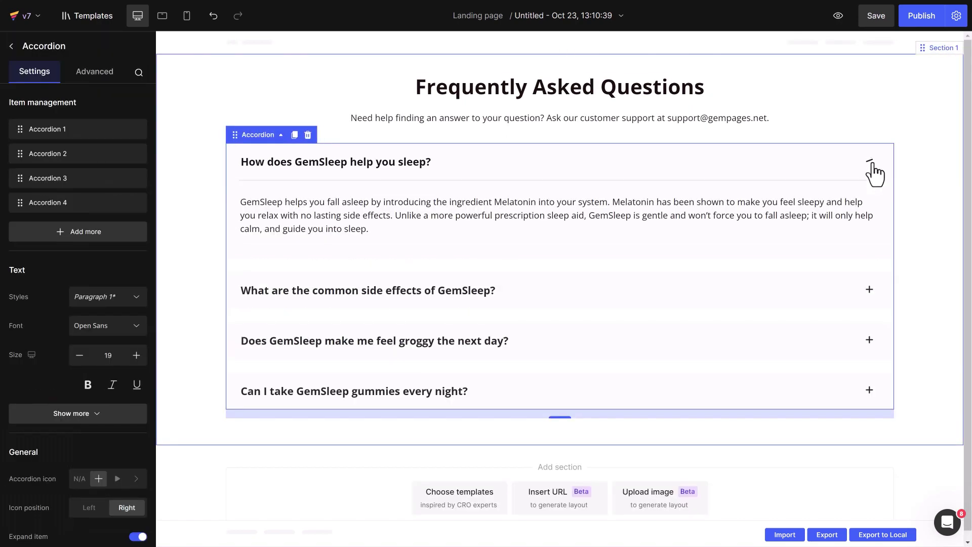
Publish the page, view it live, and toggle the first GemSleep question closed and open again
click(966, 183)
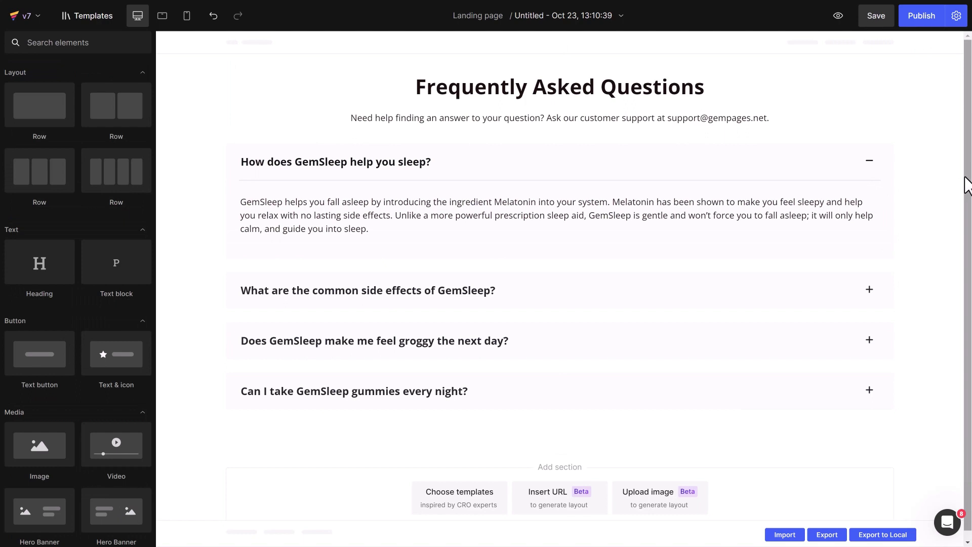
click(935, 19)
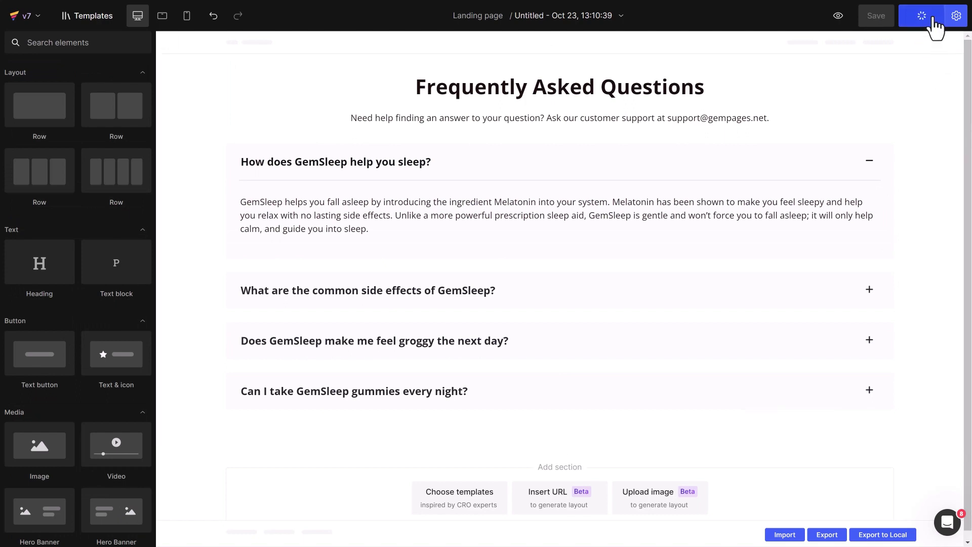
click(912, 89)
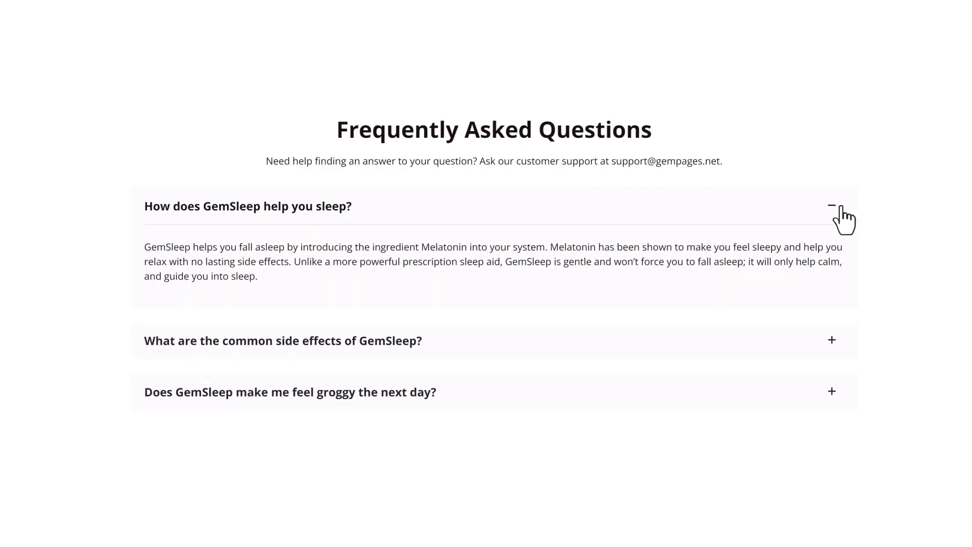
click(829, 207)
click(827, 208)
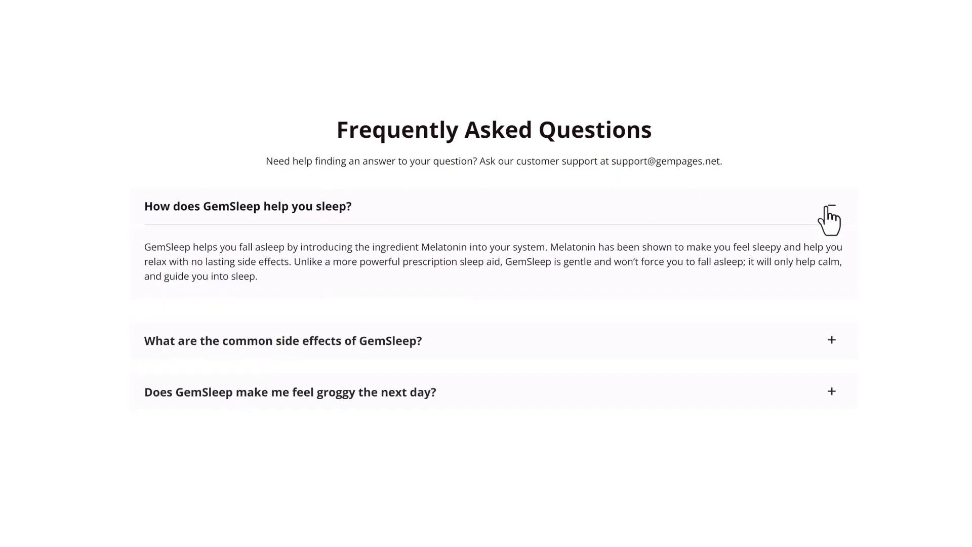